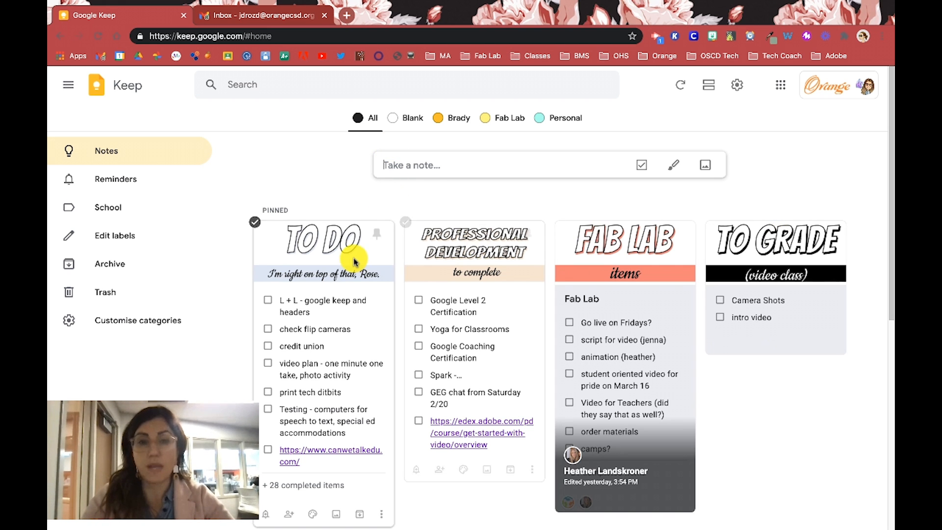
- Look through the pinned and other notes, the reminders, and the notes under the School label
scroll(608, 388, "down", 8)
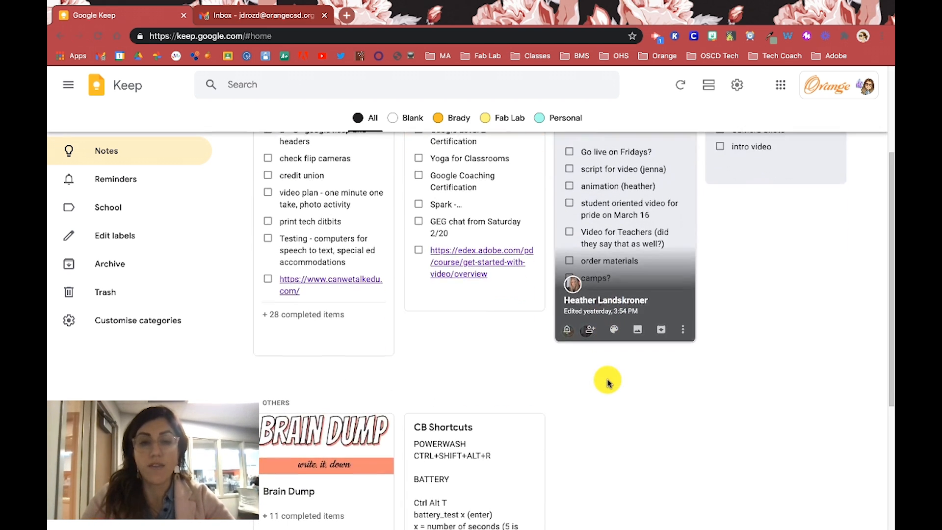
scroll(490, 392, "up", 8)
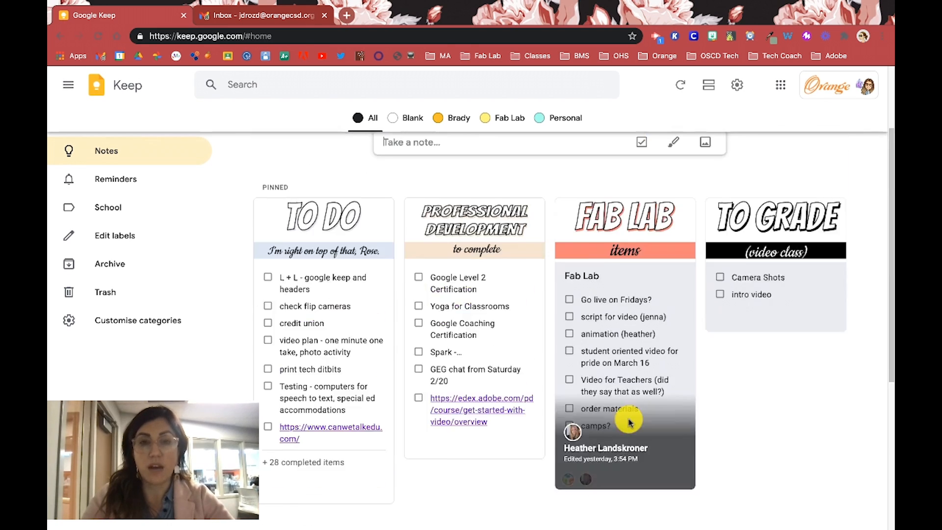
left_click(124, 181)
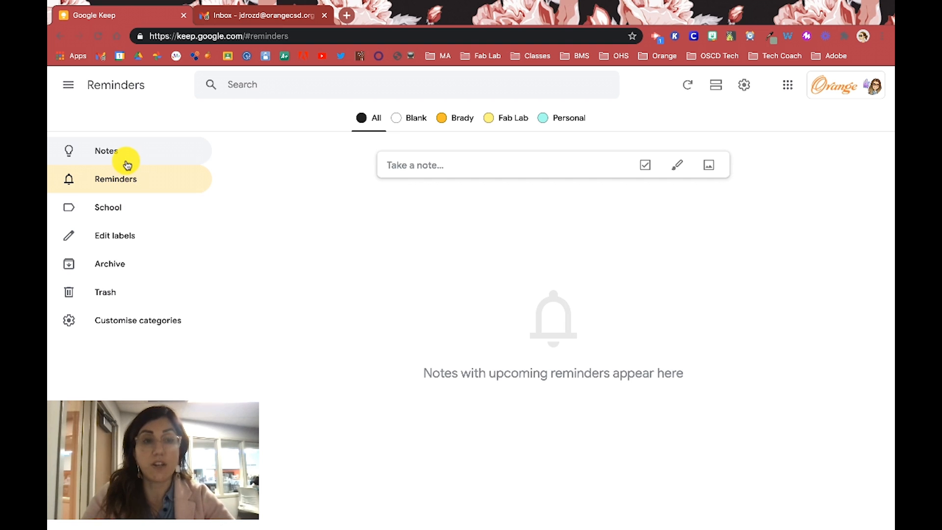
left_click(126, 160)
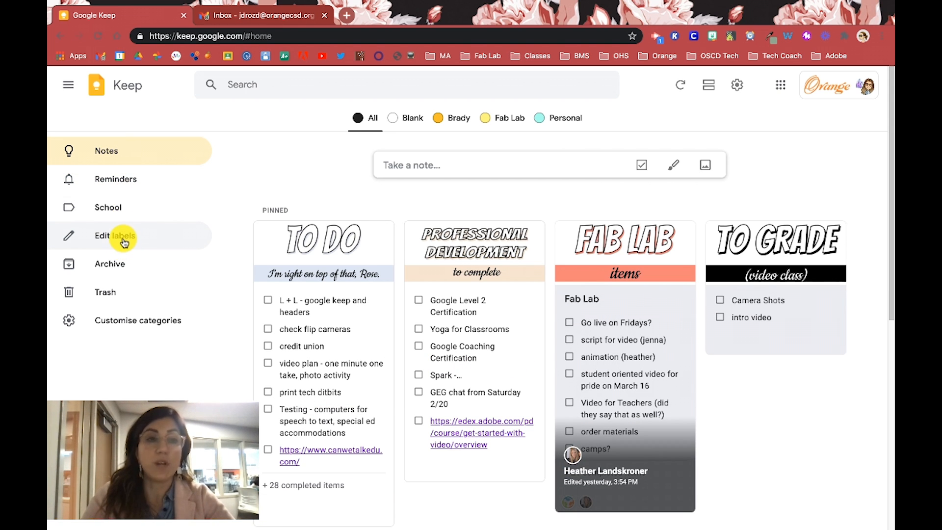
left_click(128, 210)
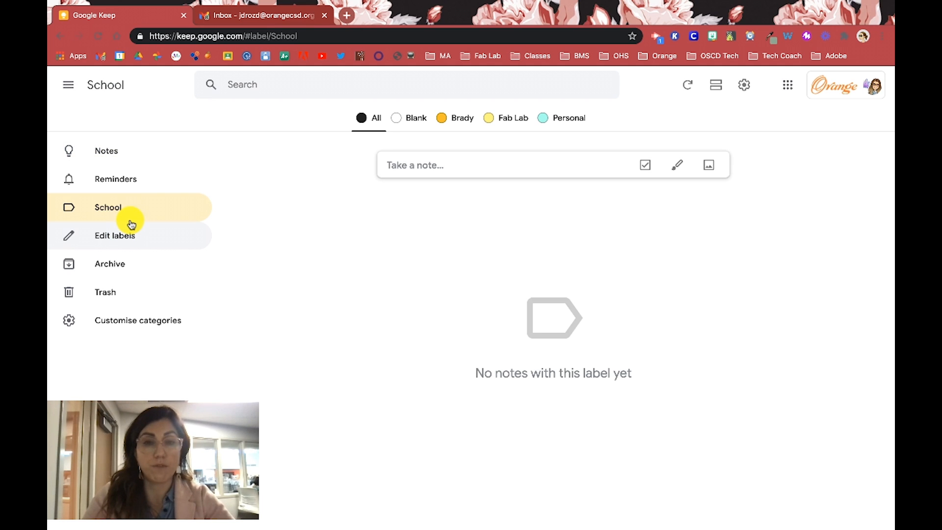
- Create a new label named Personal
left_click(132, 240)
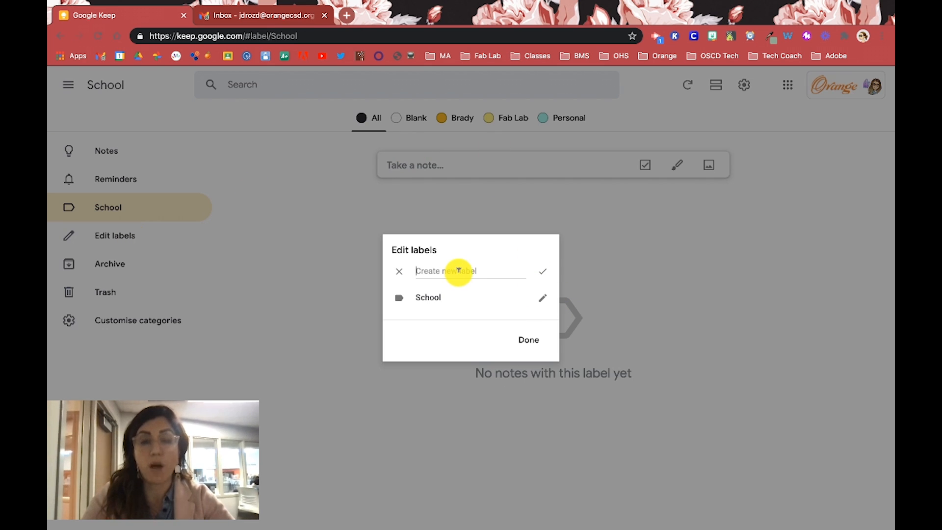
type("Pero")
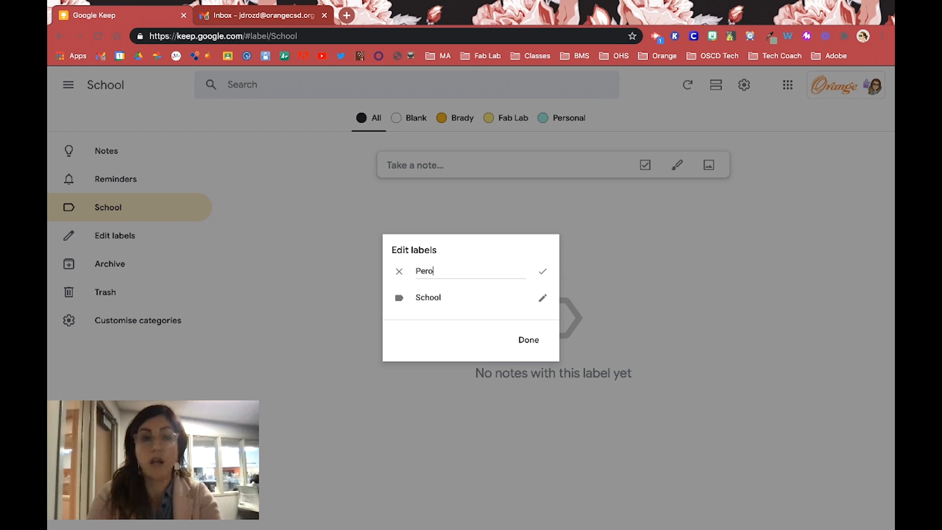
type("onal")
left_click(530, 340)
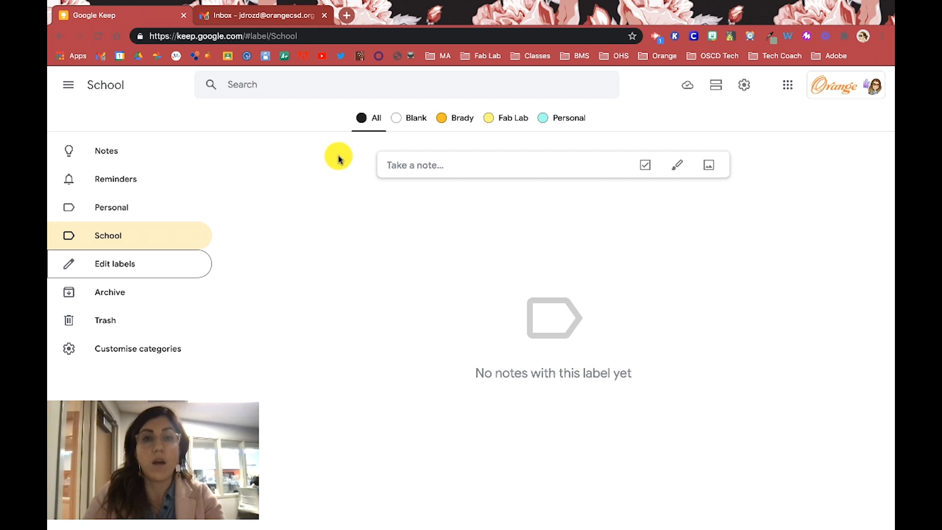
- View the category setup for the colour tabs, close it and return to the main notes view
left_click(136, 355)
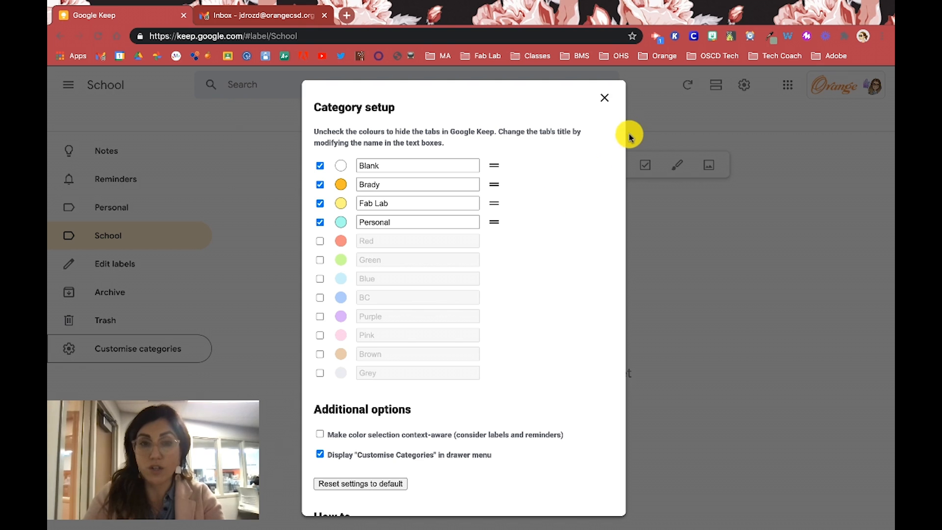
left_click(601, 101)
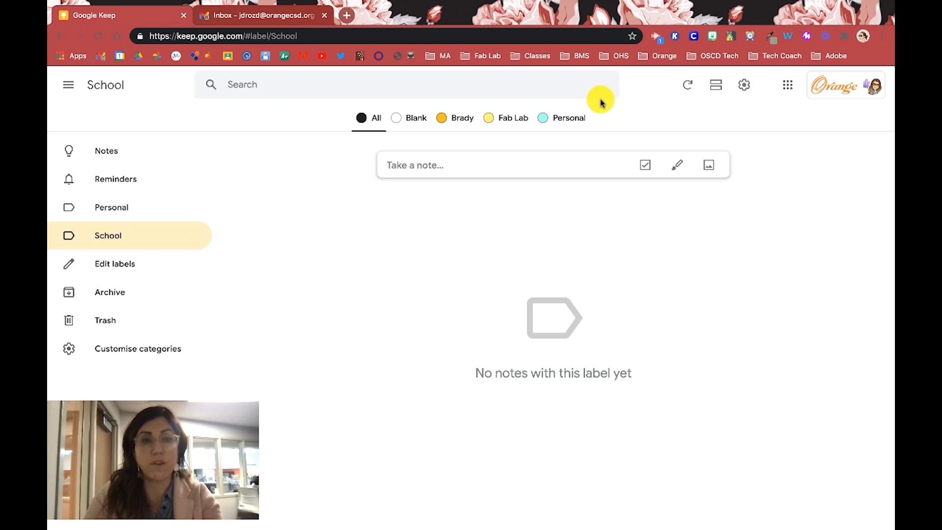
left_click(117, 161)
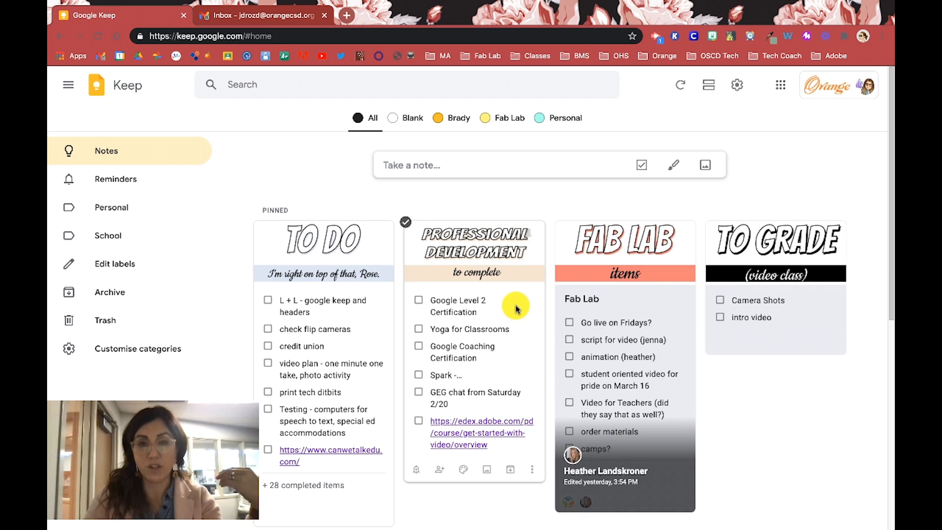
- Create a note titled "To- Do" with the text "I need to grade!" and give it a teal background
left_click(448, 164)
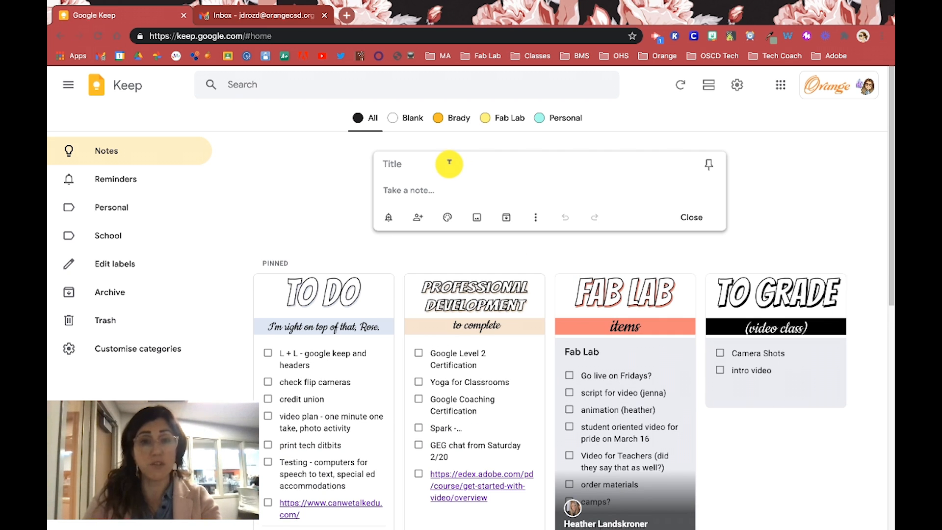
left_click(421, 164)
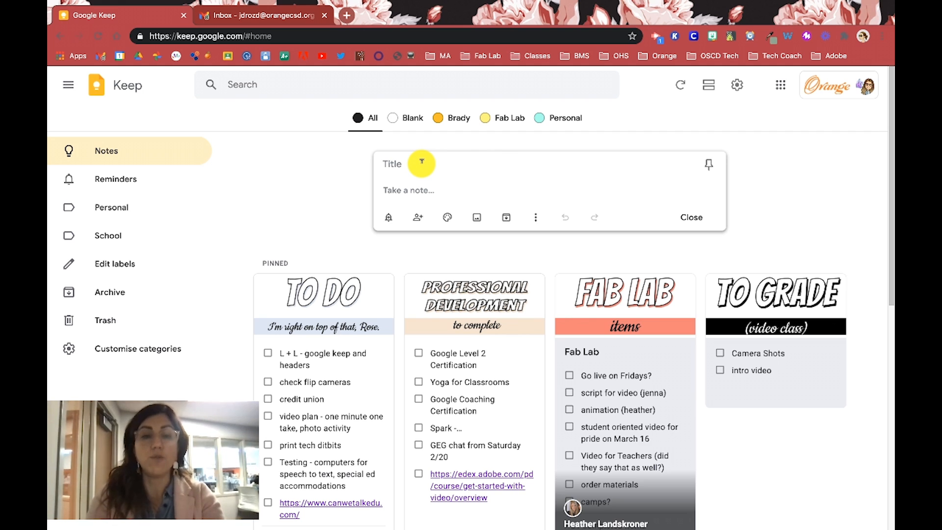
type("To- Do")
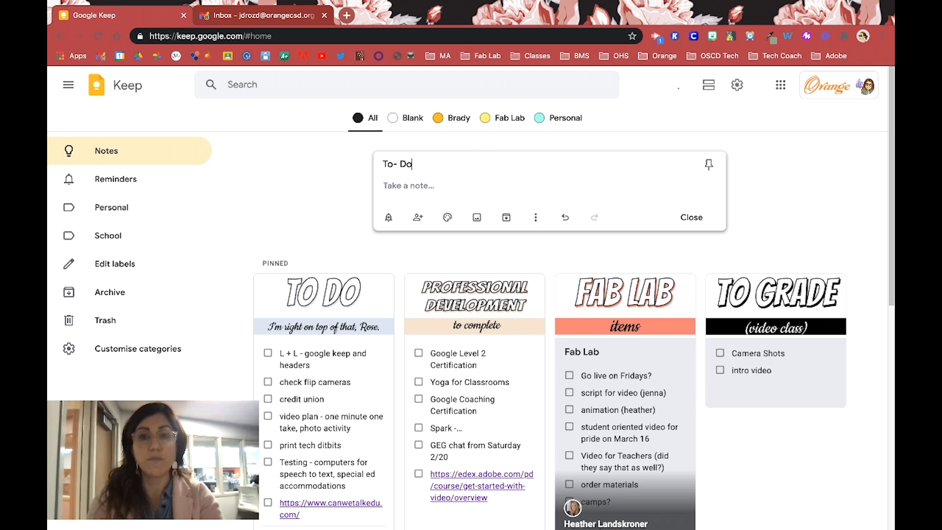
left_click(422, 189)
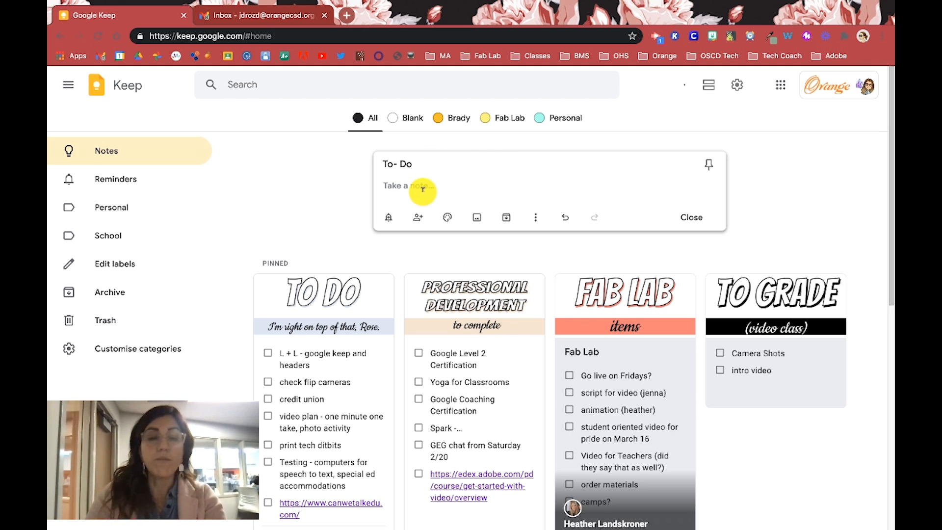
type("I")
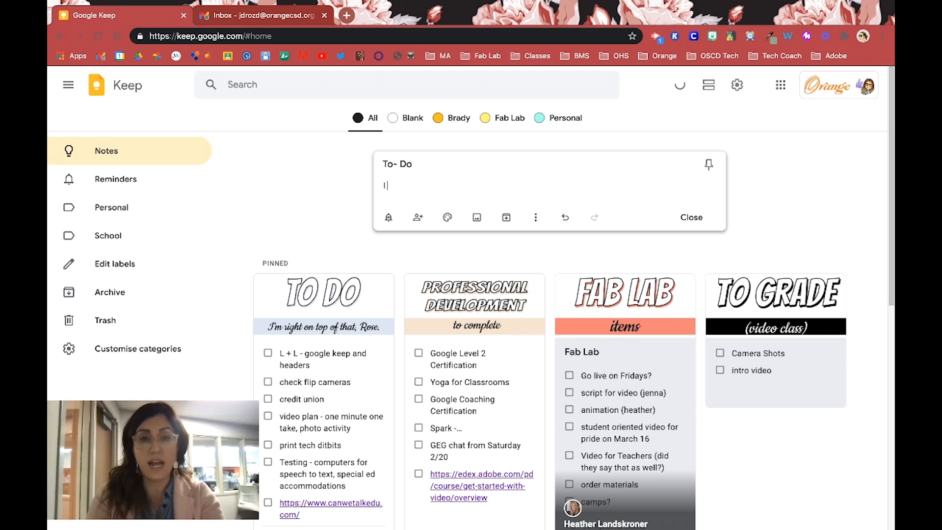
type(" need to grade!")
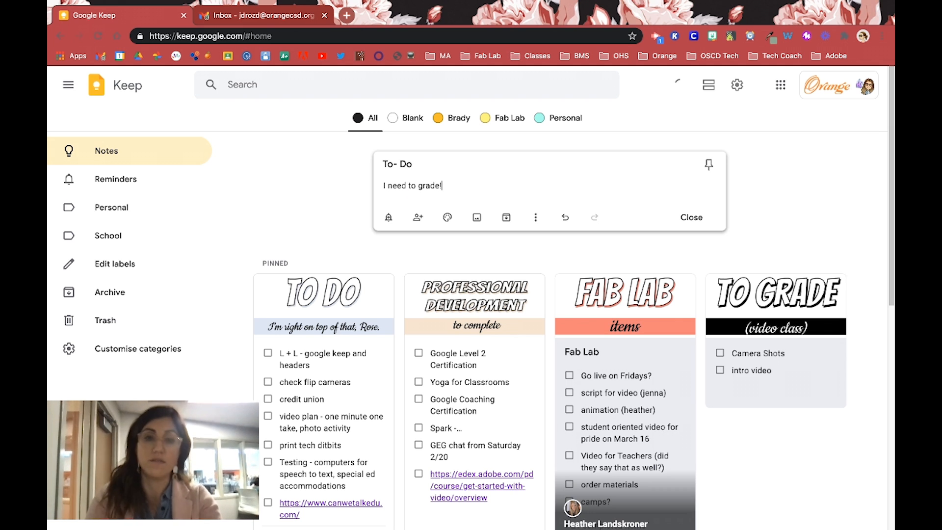
mouse_move(447, 218)
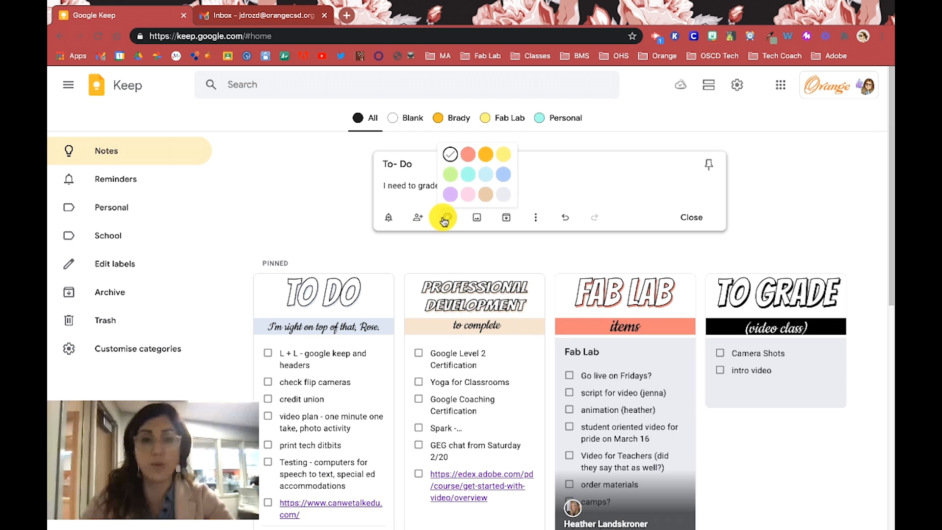
left_click(468, 175)
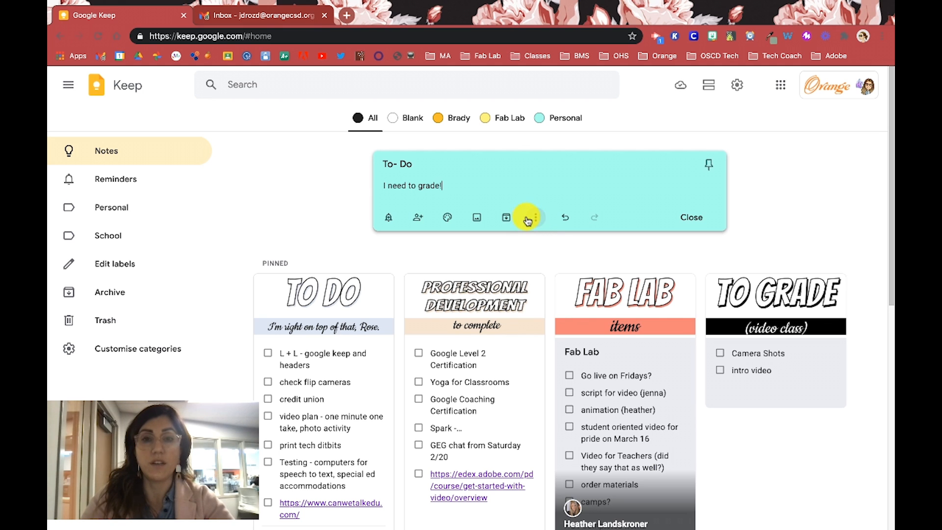
- Convert the To- Do note into a checklist, mark "I need to grade!" as done and collapse the completed items
left_click(535, 223)
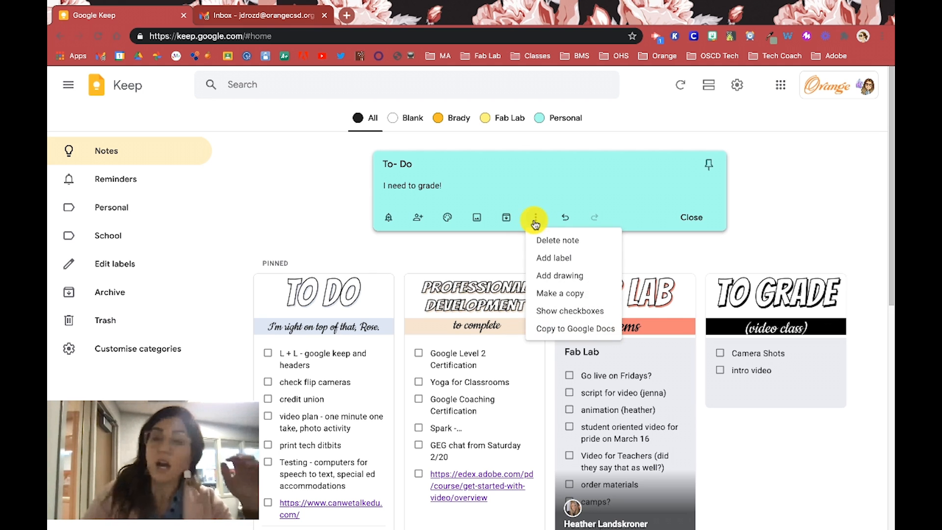
left_click(557, 314)
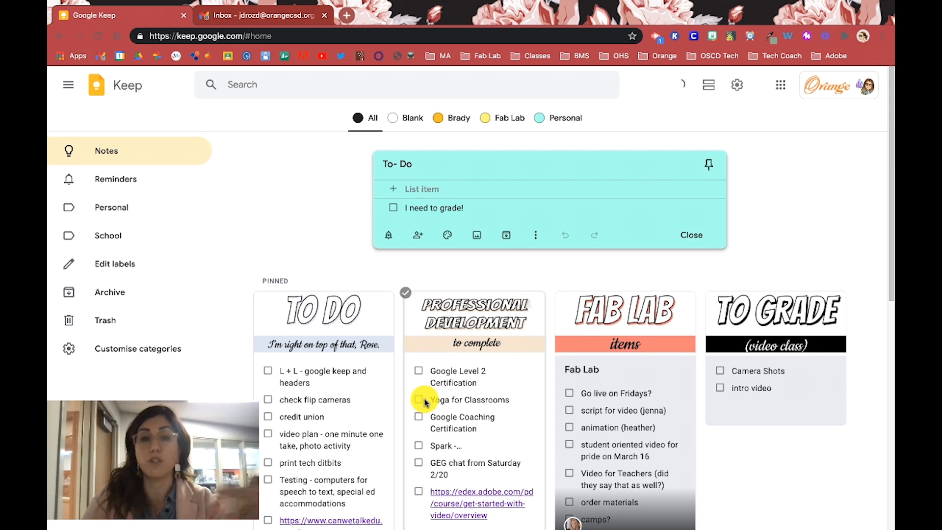
left_click(393, 207)
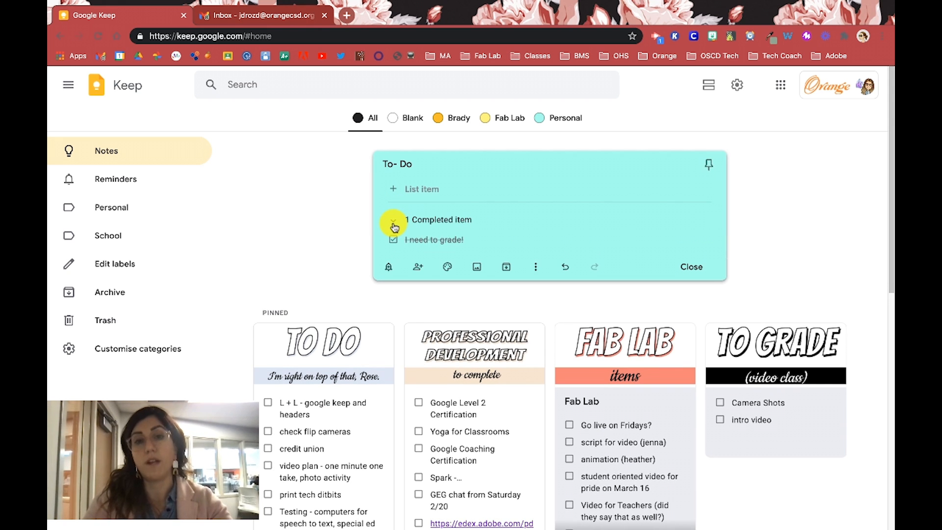
left_click(393, 223)
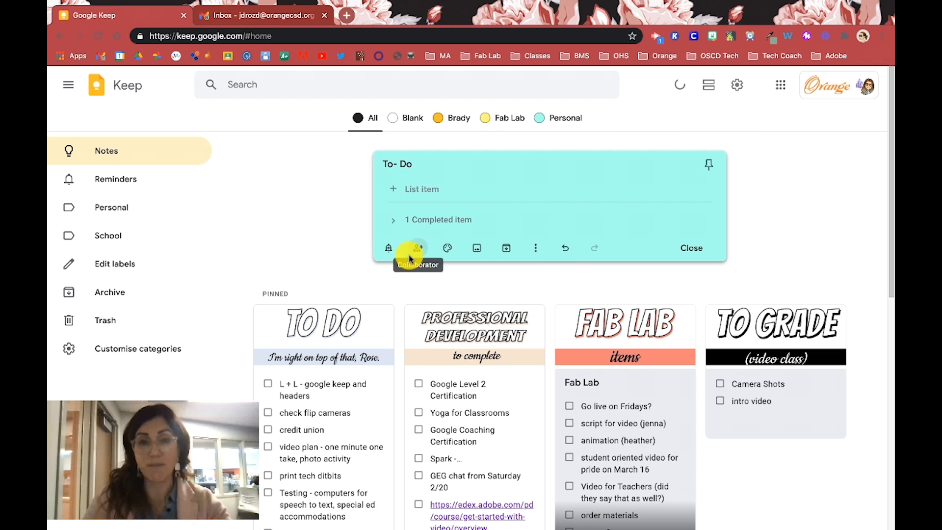
- Add the list item "Meet with L @ CB" to the To- Do note
left_click(391, 249)
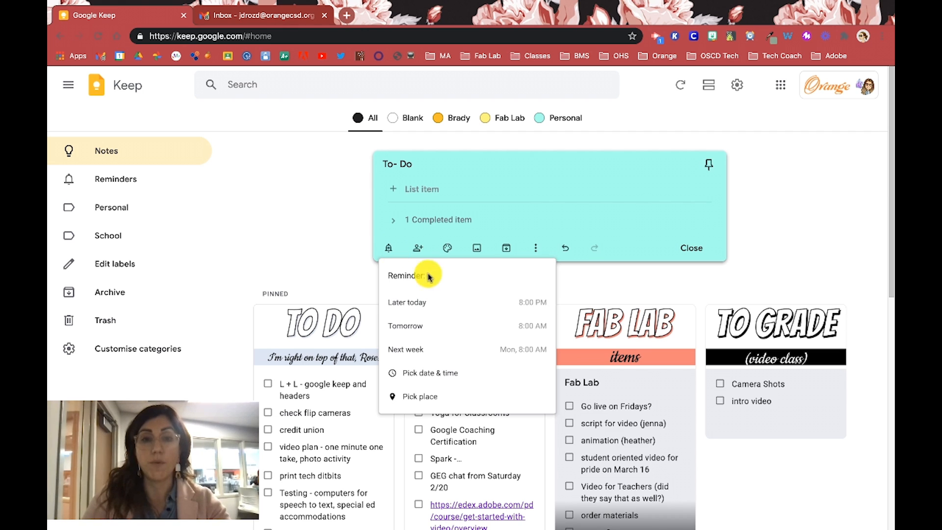
left_click(434, 190)
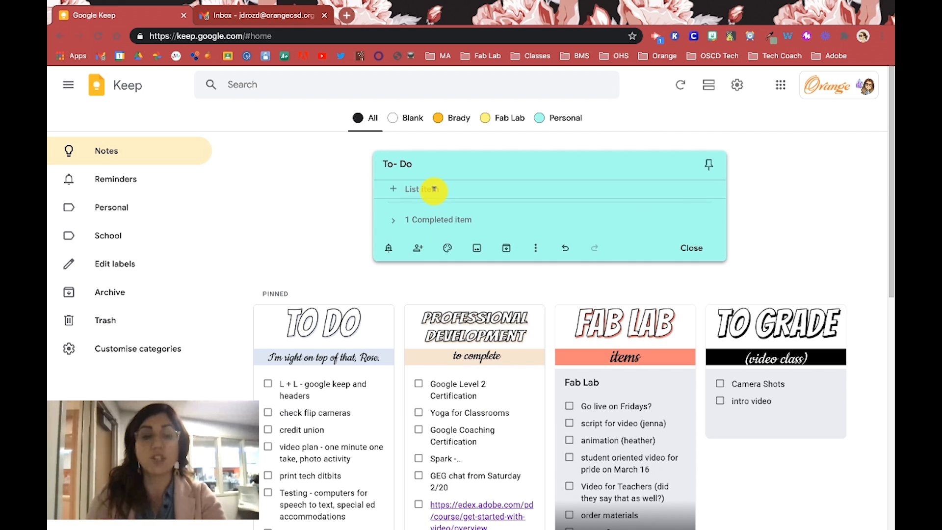
type("Mee")
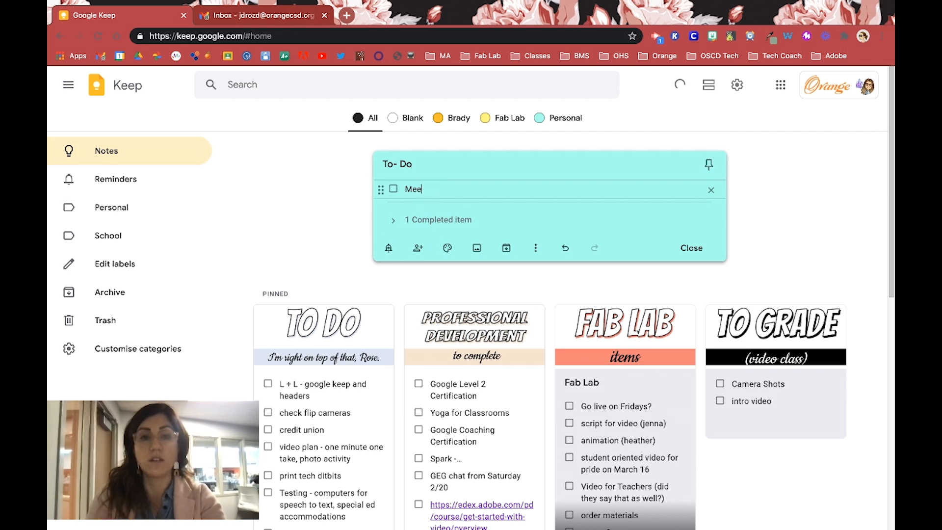
type("t with L @ ")
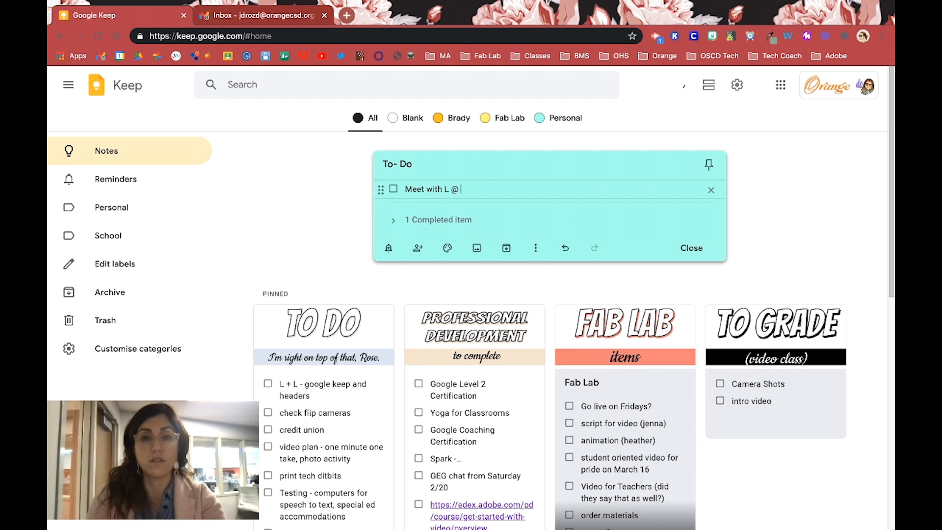
type("CB")
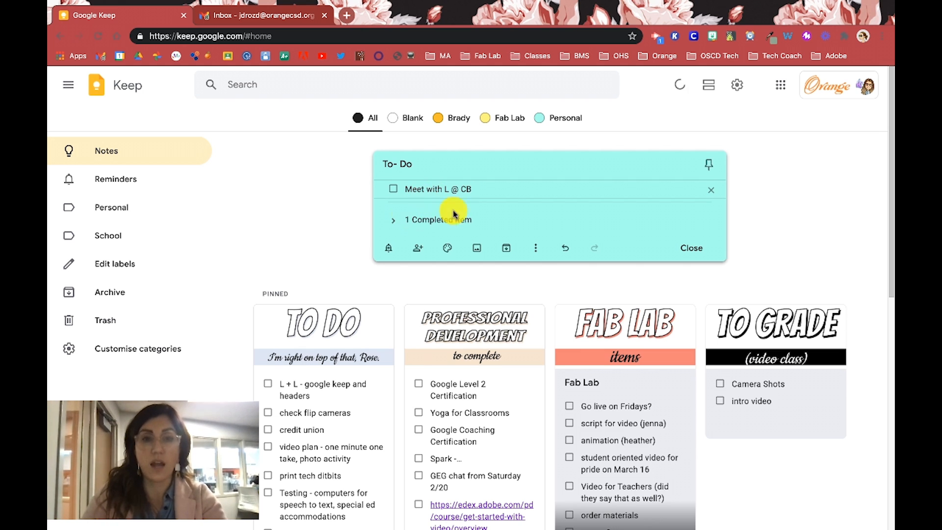
- Set a reminder on the To- Do note for later today at 8:00 PM
left_click(388, 247)
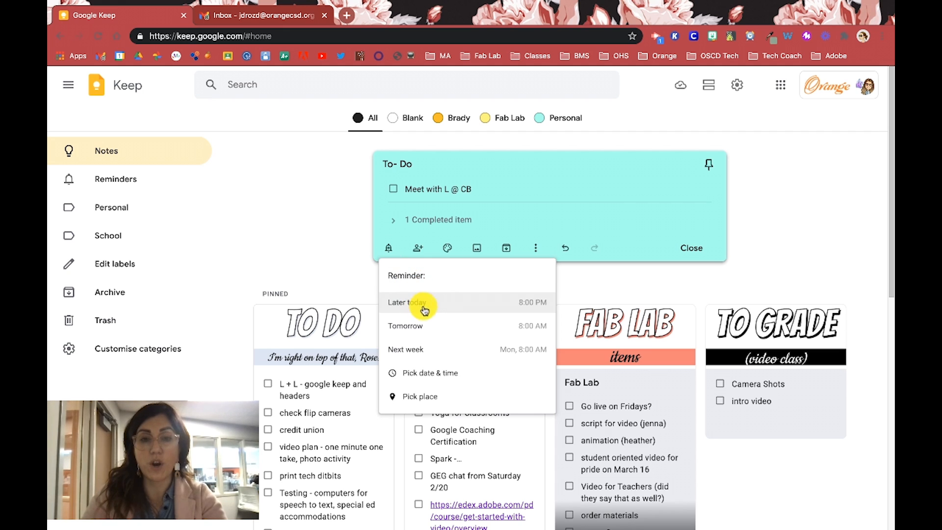
left_click(536, 305)
- Try to change the To- Do note's reminder time to 2:15 PM on Mar 9, 2021
left_click(438, 249)
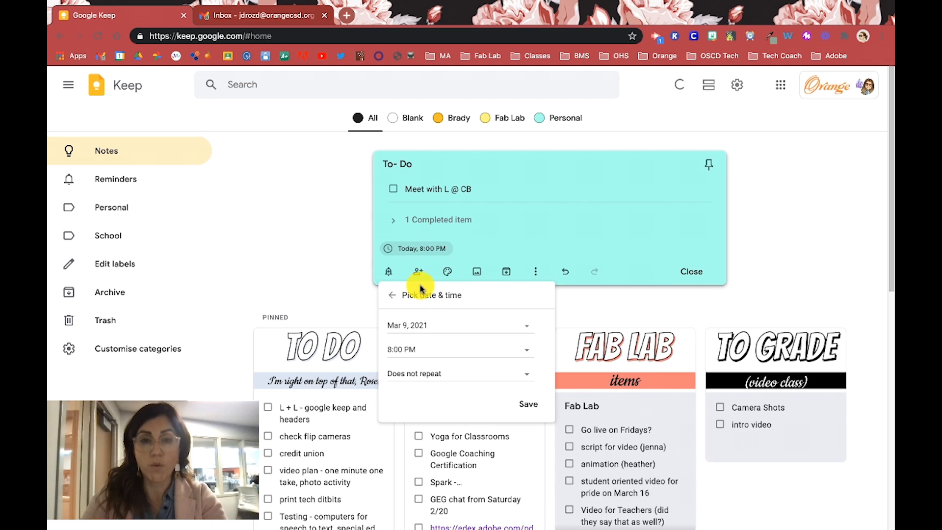
left_click(394, 350)
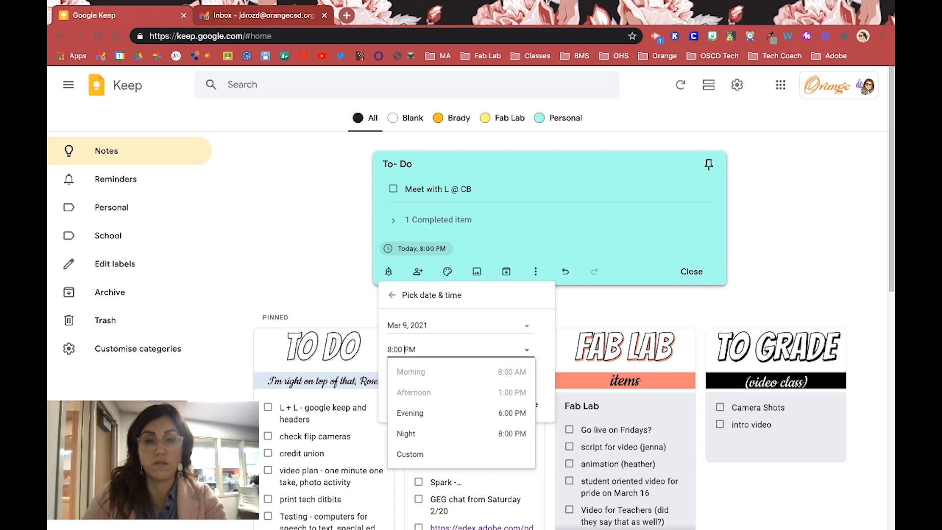
key("BackSpace")
key("BackSpace")
key("BackSpace")
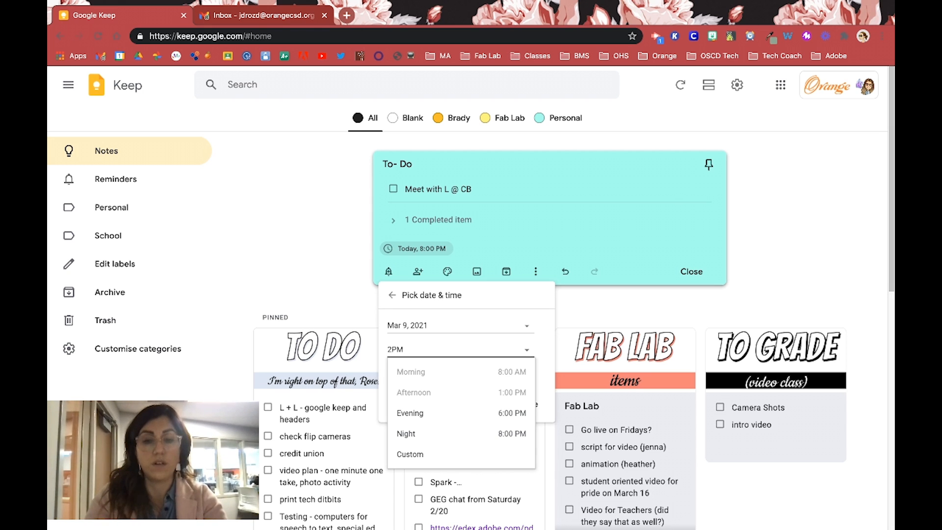
type("2: 15")
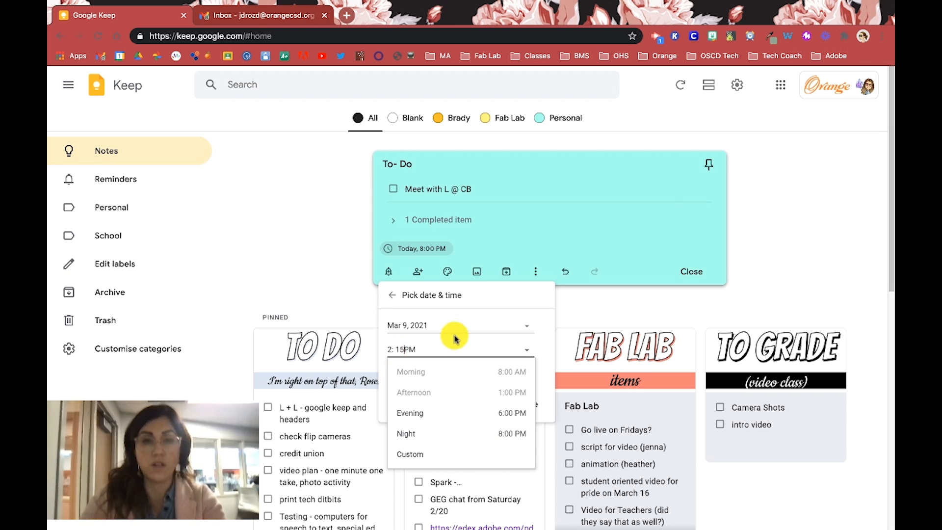
left_click(463, 315)
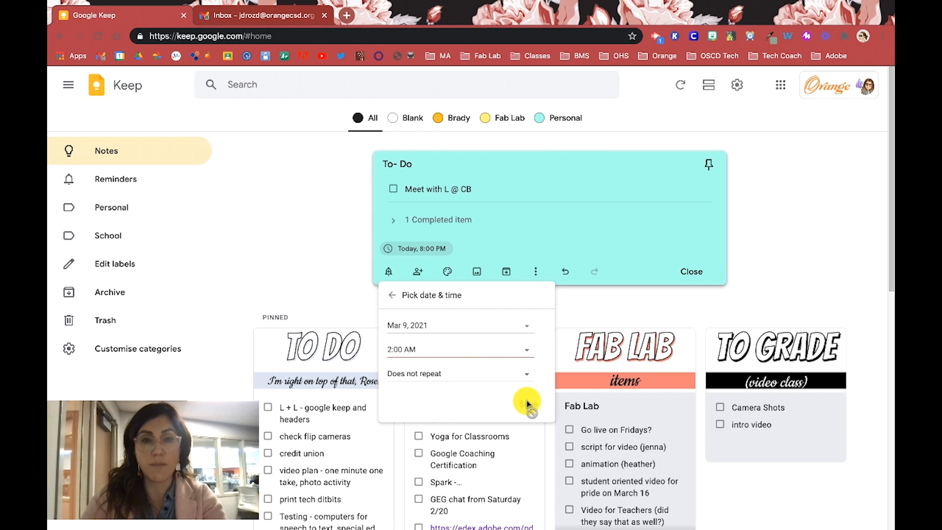
left_click(585, 344)
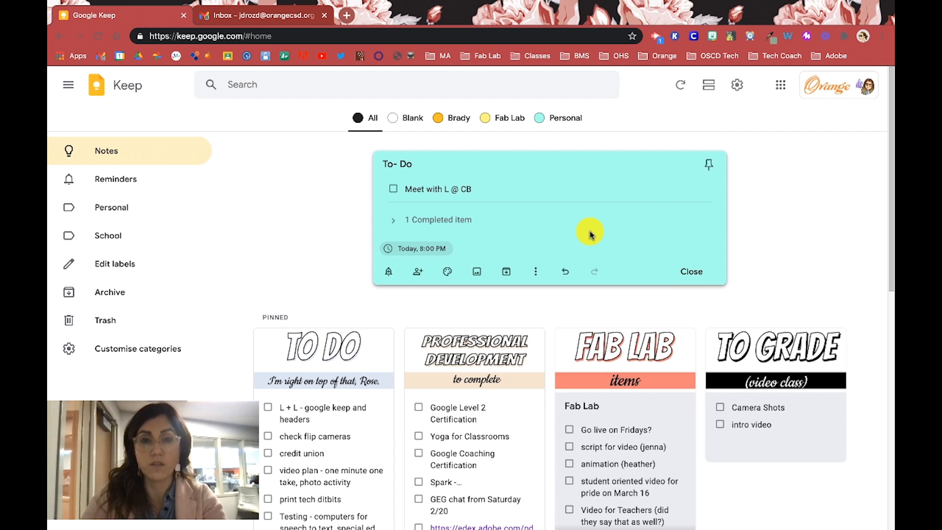
- Review the To- Do note and its reminder date and time in the Reminders view, and return to all notes
left_click(132, 185)
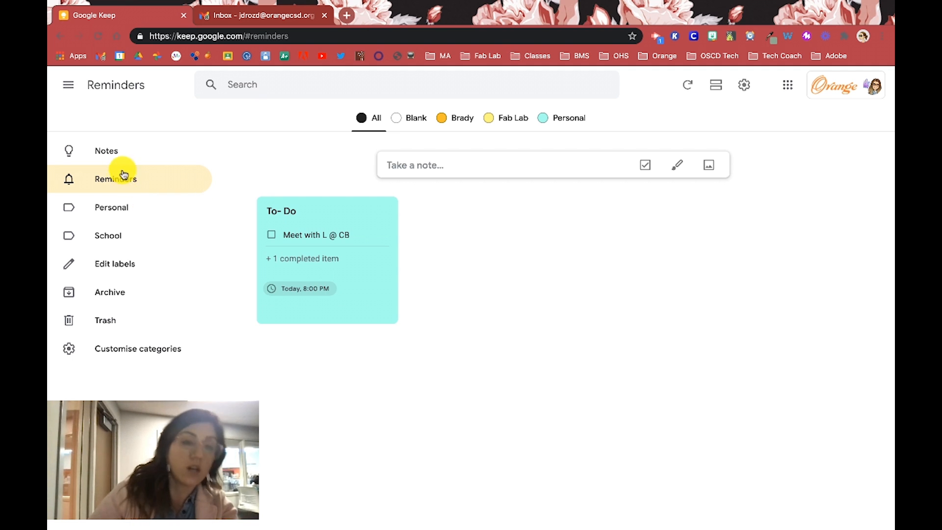
left_click(305, 288)
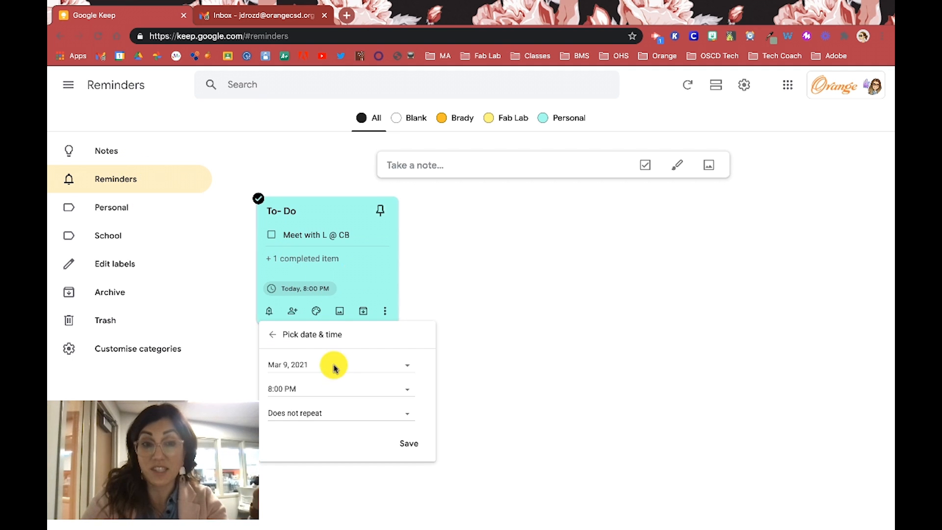
left_click(366, 273)
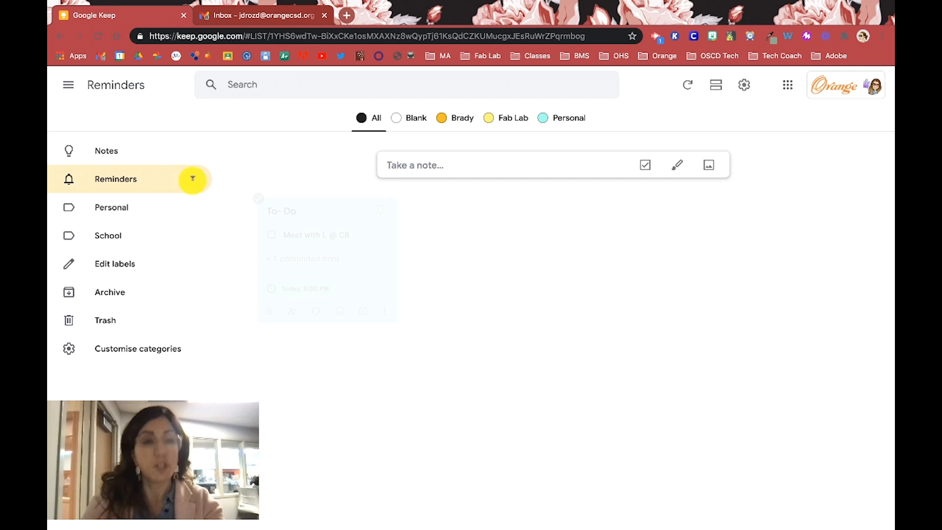
left_click(105, 150)
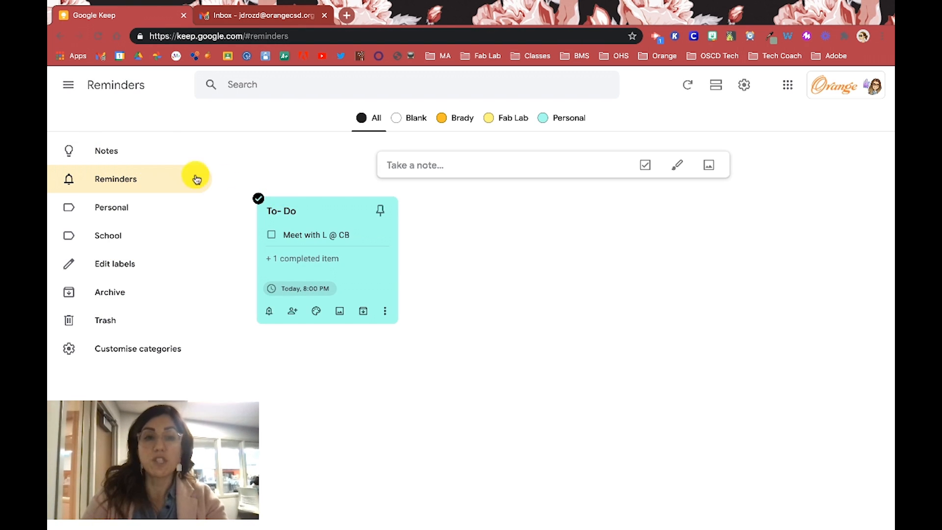
left_click(123, 152)
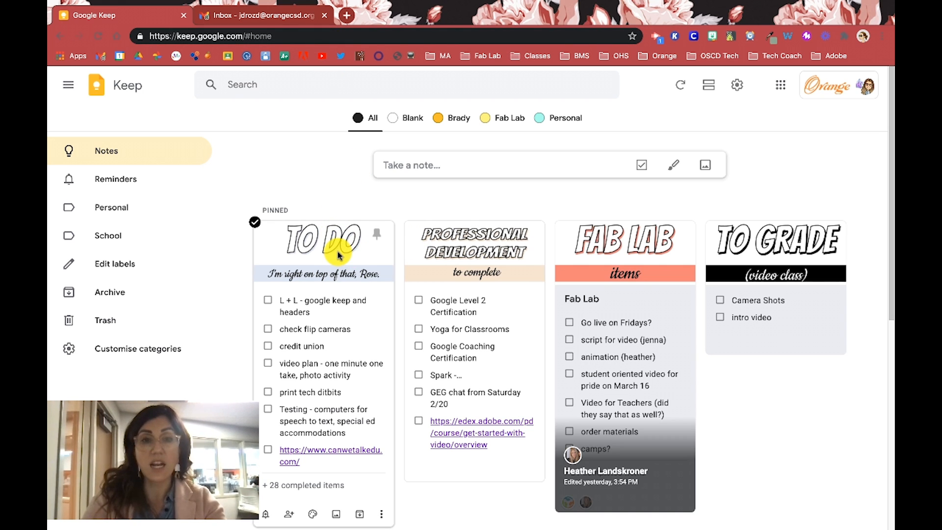
- Create a new image note from Untitled-1.png on the Desktop and preview the picture at full size
left_click(706, 166)
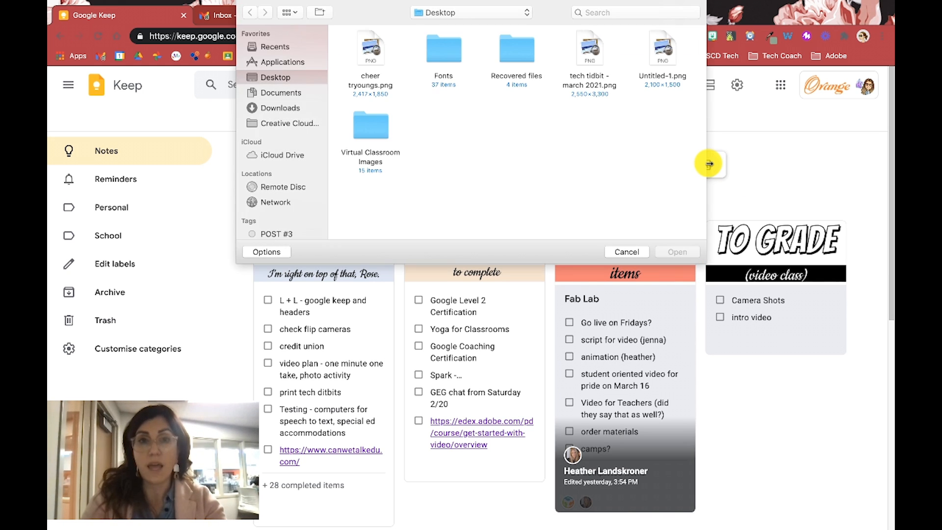
left_click(662, 49)
left_click(683, 251)
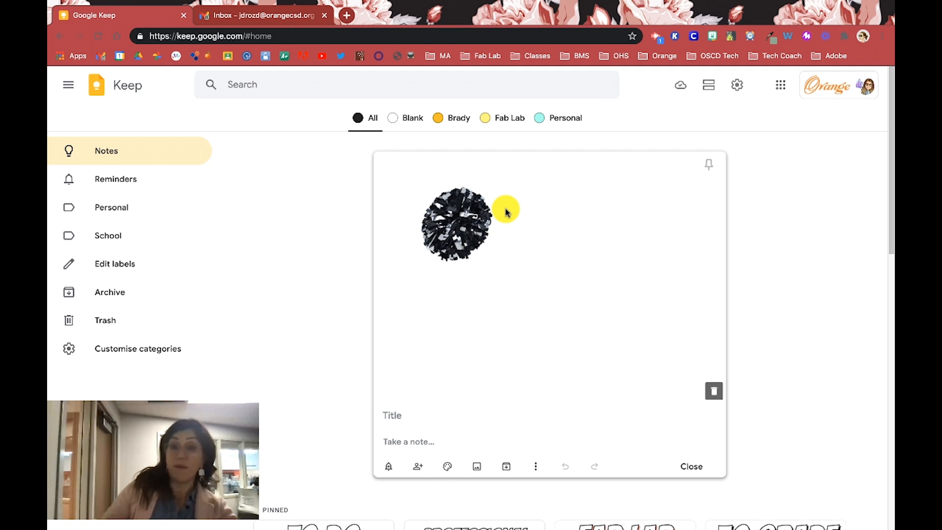
left_click(501, 240)
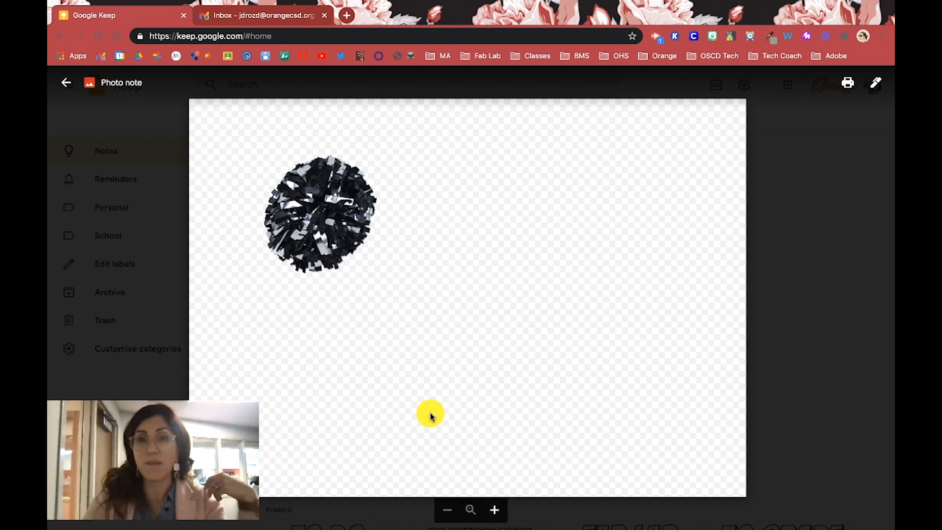
left_click(64, 89)
- Title the new image note "Cheer" and close it
left_click(393, 413)
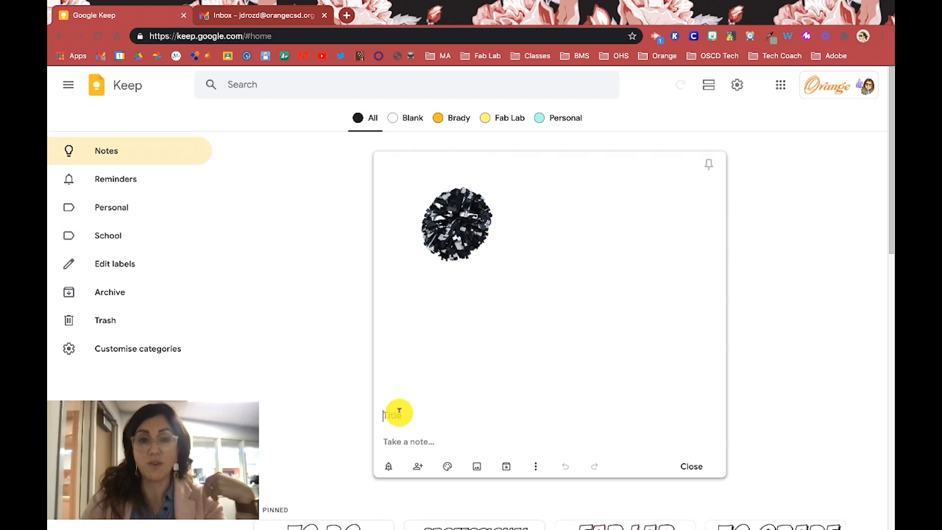
type("Cheer")
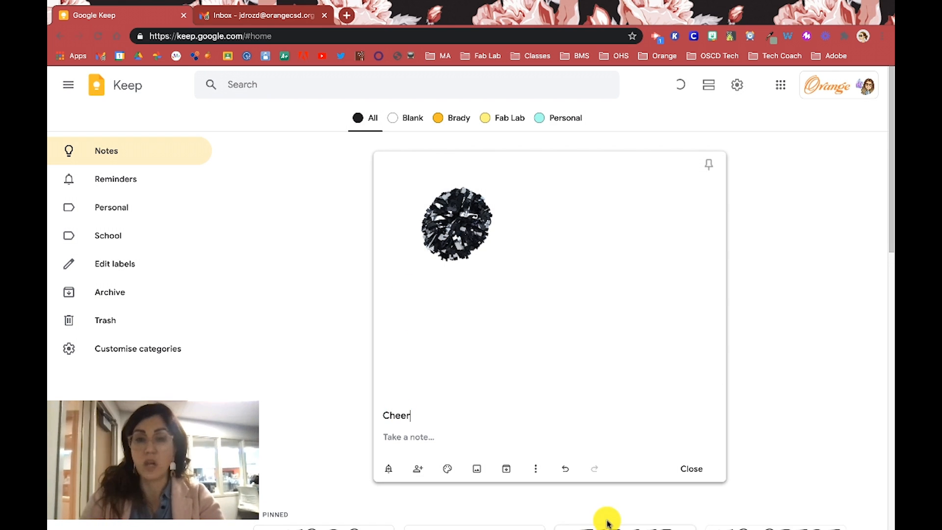
left_click(692, 470)
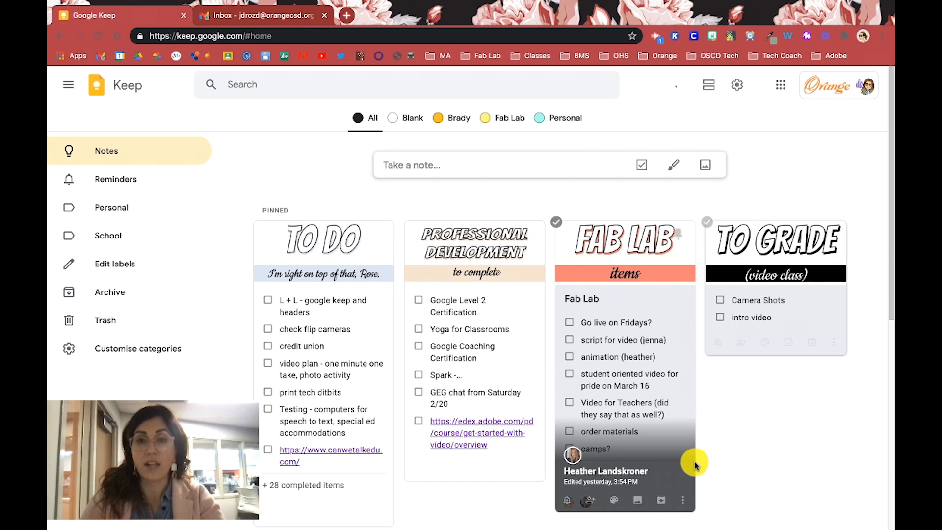
- Pin the turquoise To- Do note so it sits with the pinned notes
scroll(790, 487, "down", 8)
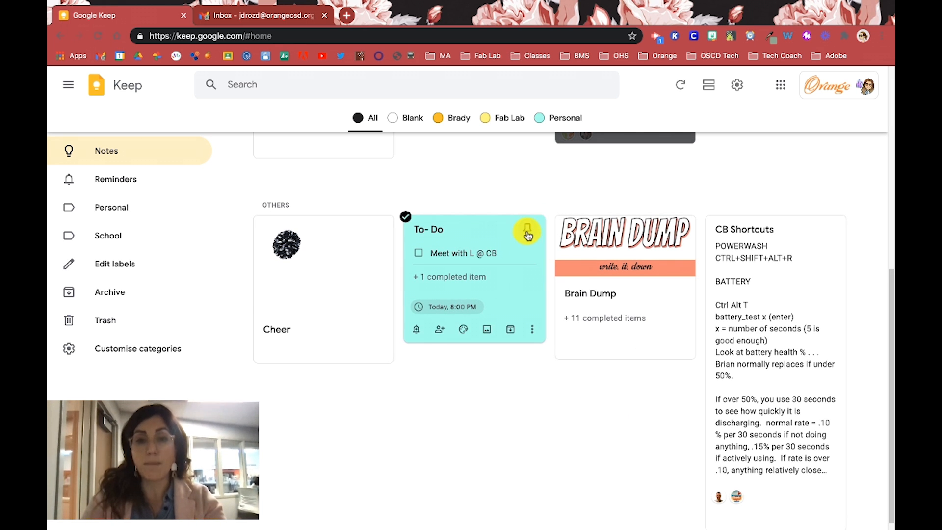
left_click(527, 231)
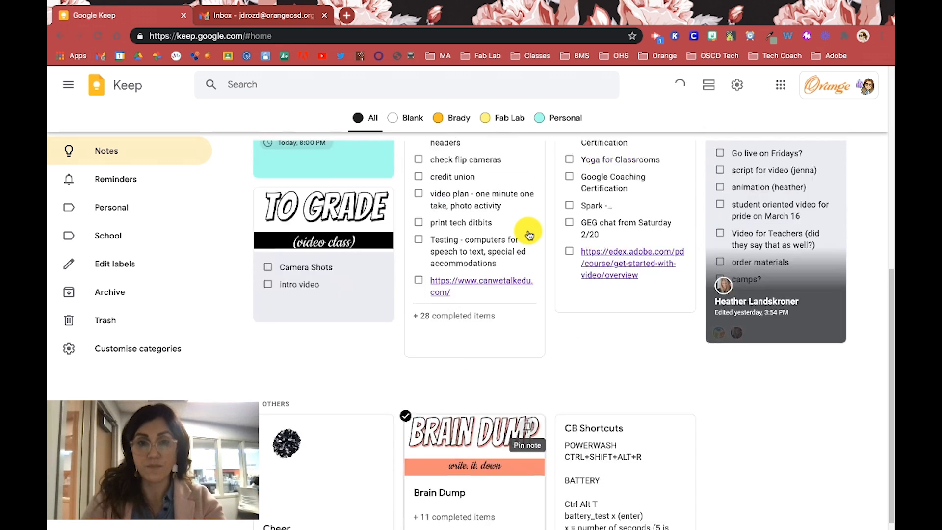
scroll(527, 231, "up", 3)
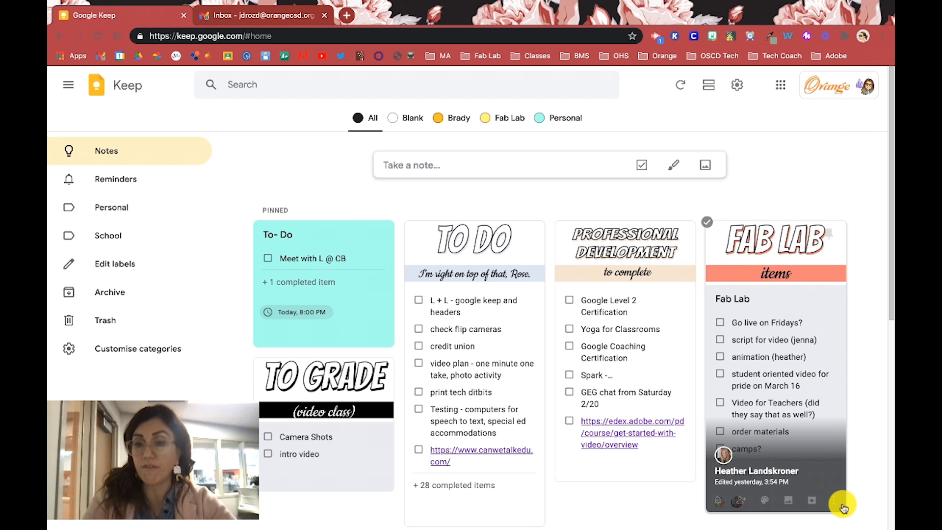
- Look over the additional actions available for the Fab Lab note and dismiss them
left_click(834, 504)
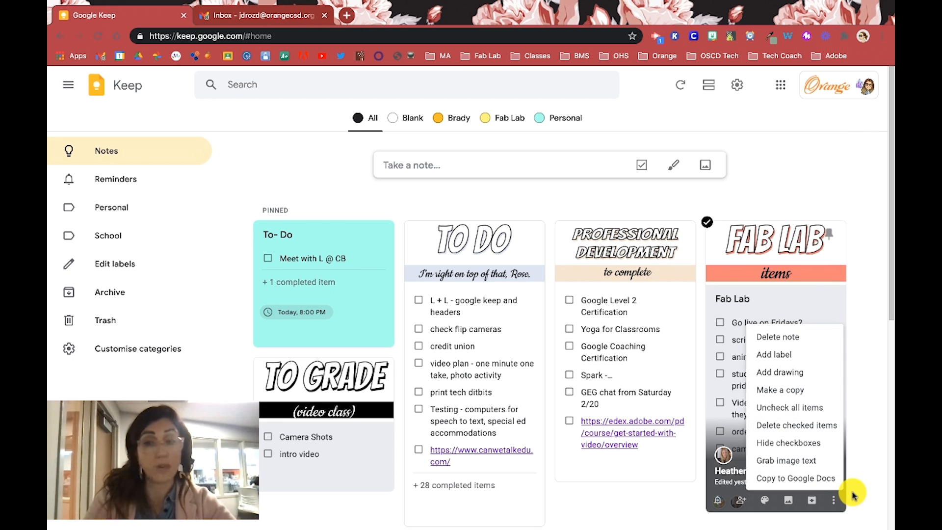
left_click(852, 495)
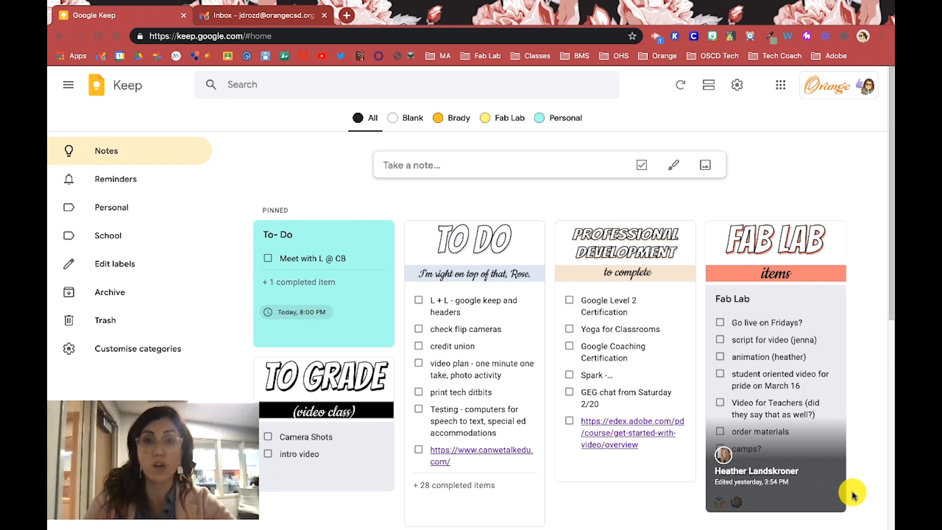
- Preview the notes in list view and return to grid view
left_click(712, 88)
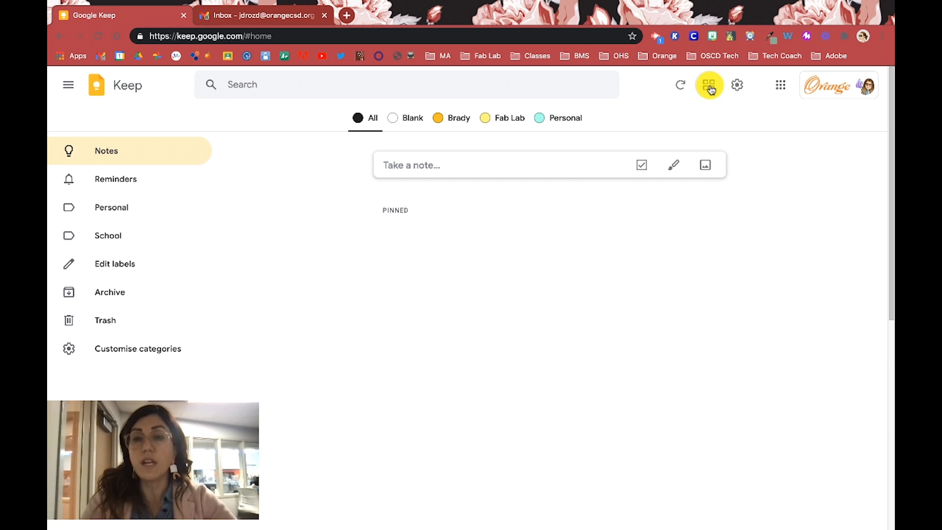
scroll(633, 294, "down", 3)
scroll(628, 308, "down", 8)
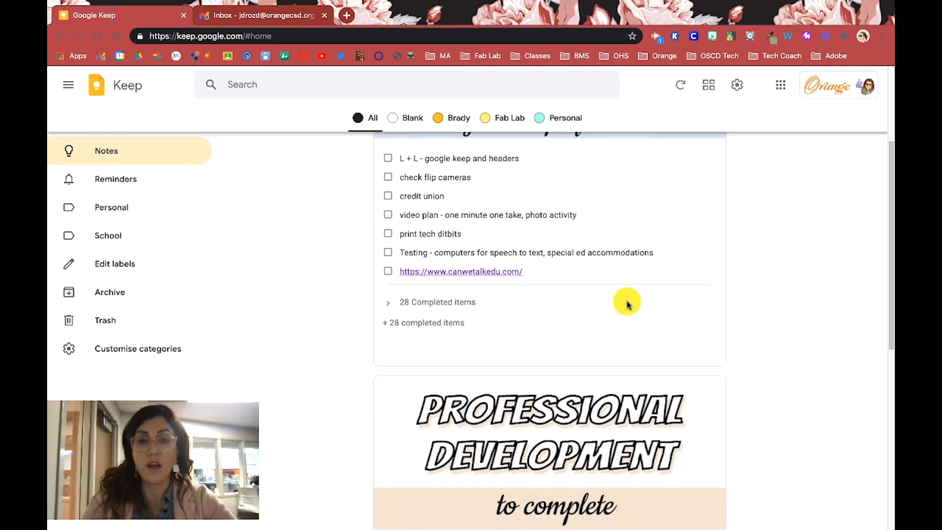
scroll(628, 307, "up", 11)
left_click(709, 87)
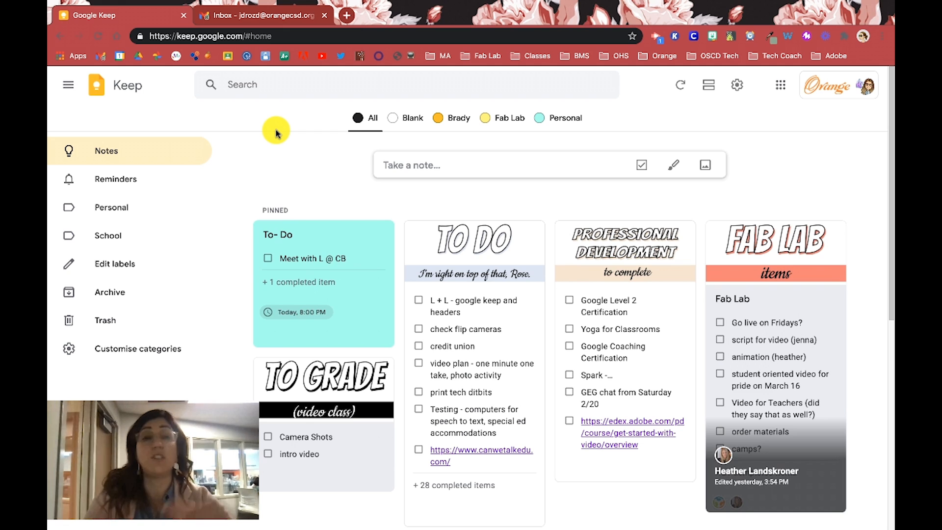
- Switch to the Gmail inbox, show its side panel and review the Calendar schedule for Tue, Mar 9
left_click(257, 19)
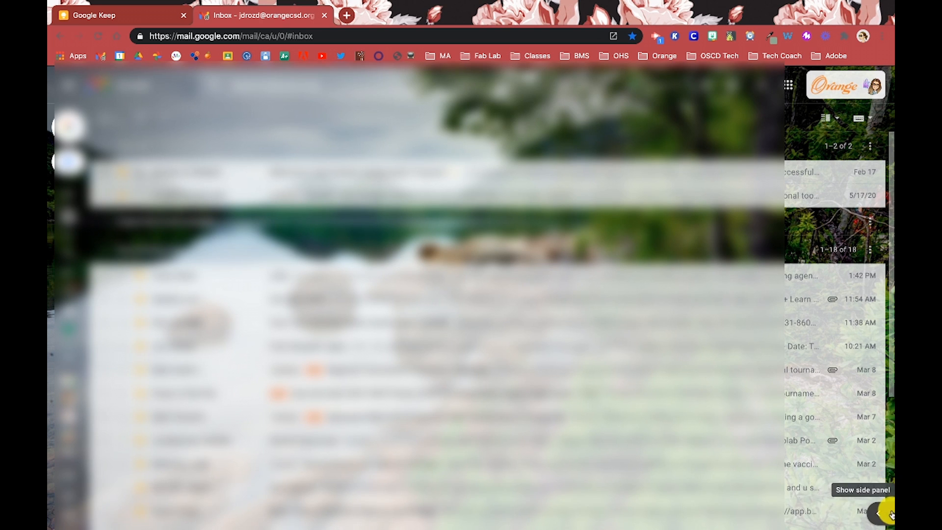
left_click(890, 514)
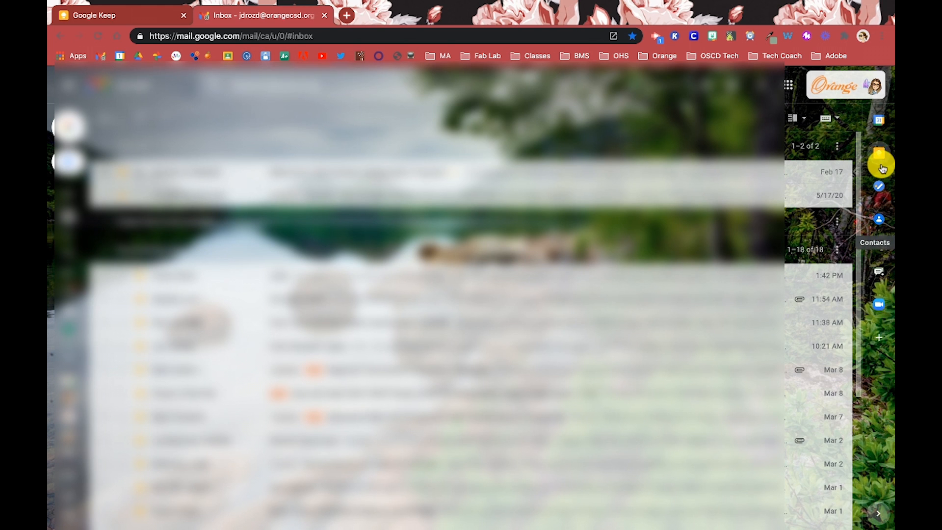
left_click(878, 119)
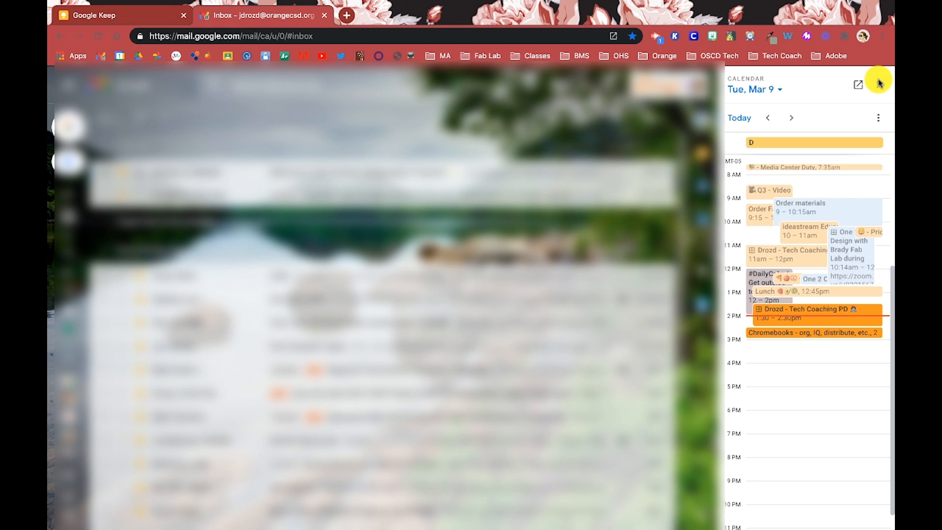
scroll(803, 189, "up", 2)
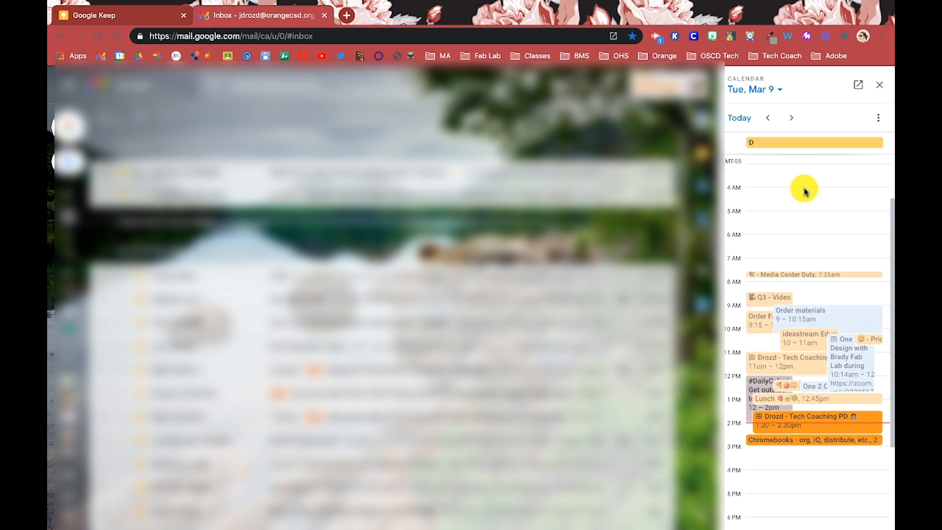
scroll(803, 190, "down", 2)
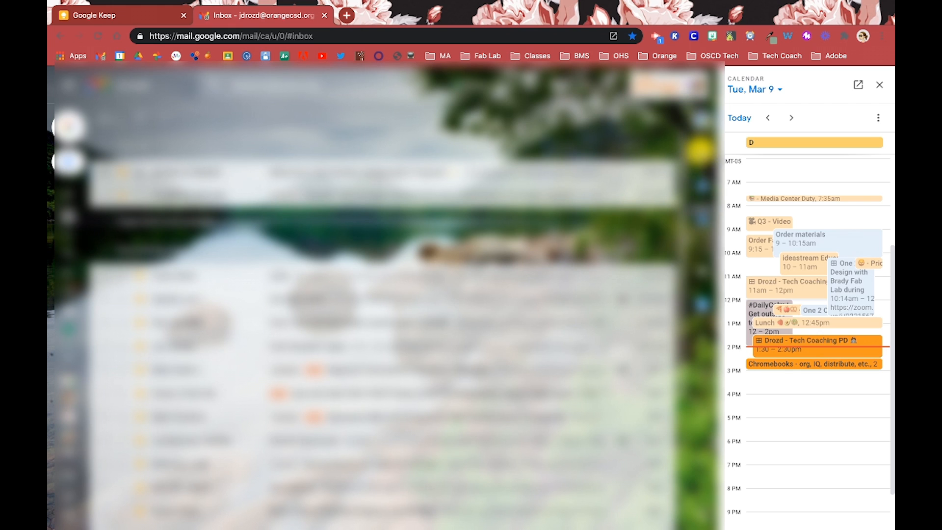
- Show the Keep notes beside the Gmail inbox and look through them
left_click(703, 154)
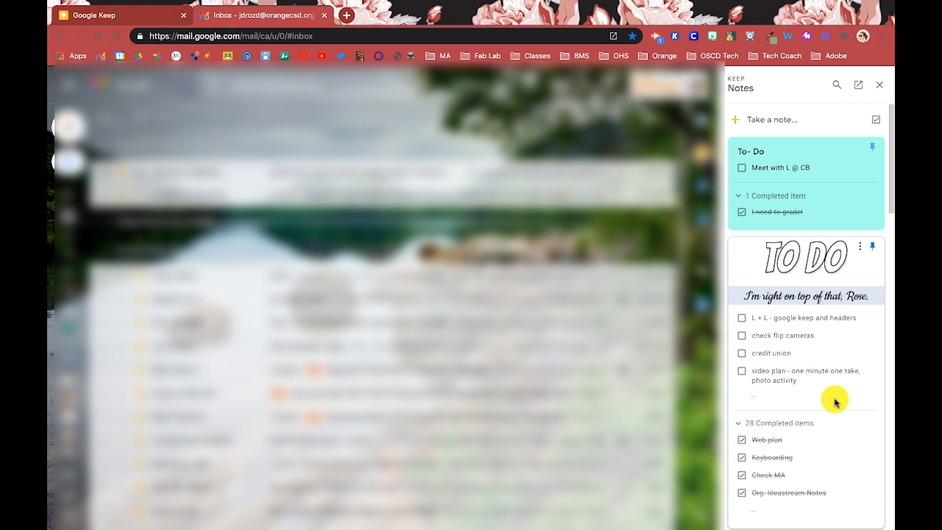
scroll(852, 196, "down", 5)
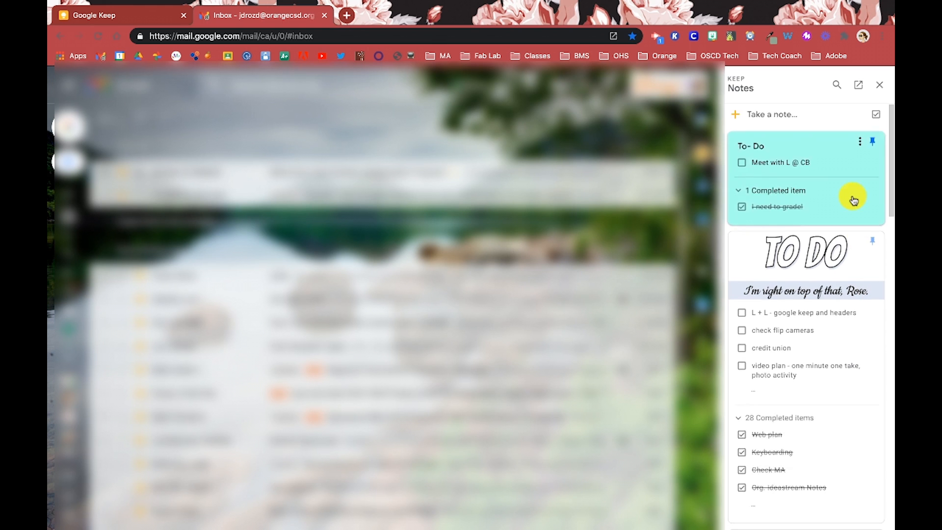
scroll(829, 198, "up", 5)
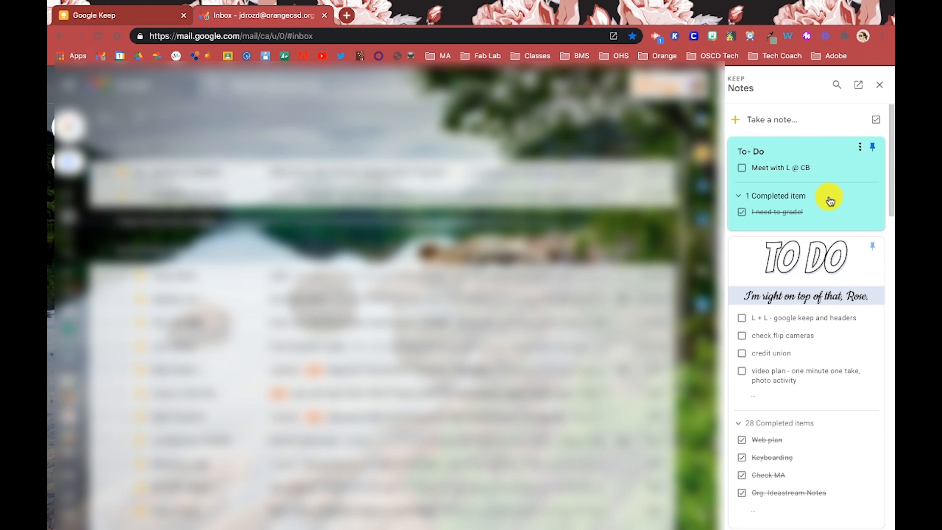
- Mark "Meet with L @ CB" as done in the To- Do note and unpin that note
left_click(741, 171)
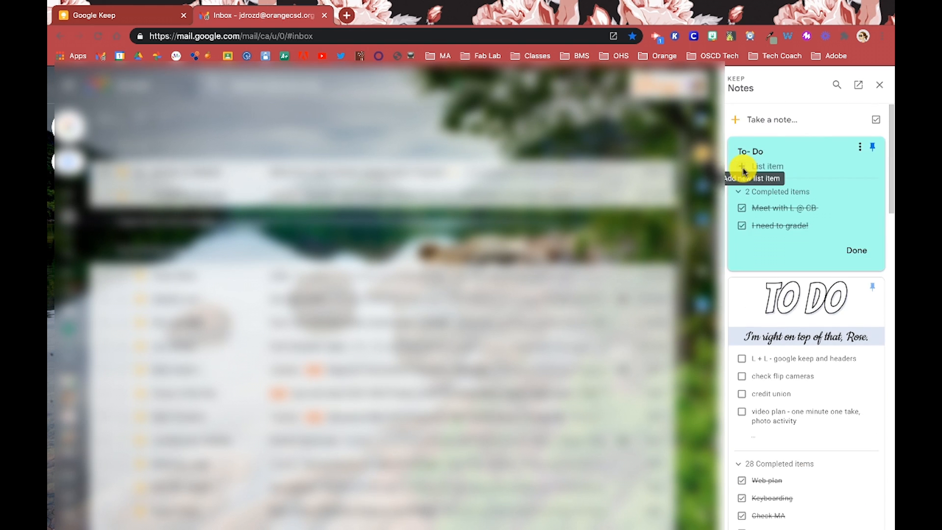
left_click(872, 147)
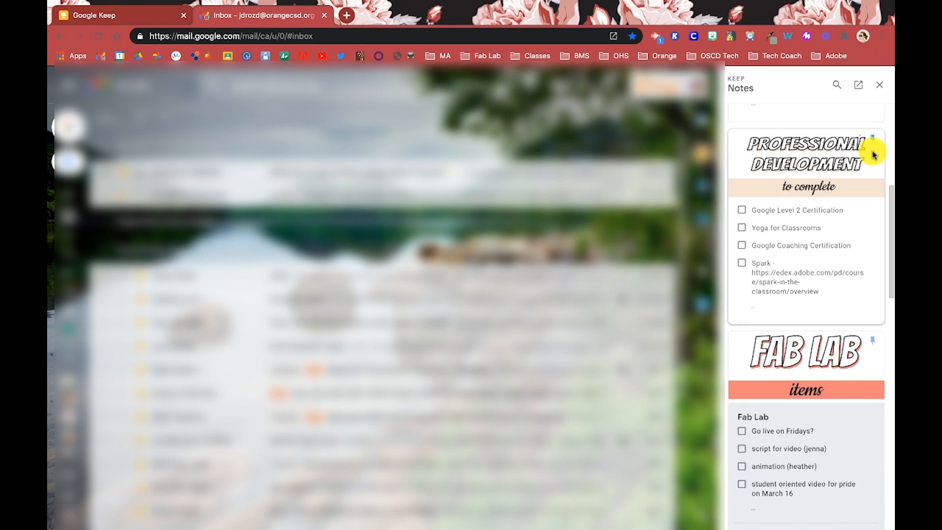
- Delete the unpinned turquoise To- Do note from the Keep notes beside the inbox
scroll(826, 293, "down", 10)
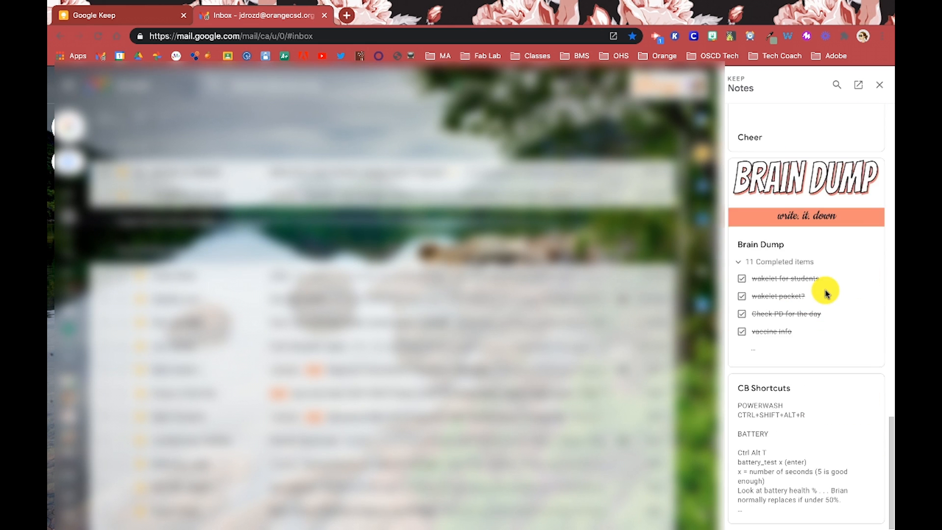
scroll(844, 243, "up", 9)
left_click(860, 206)
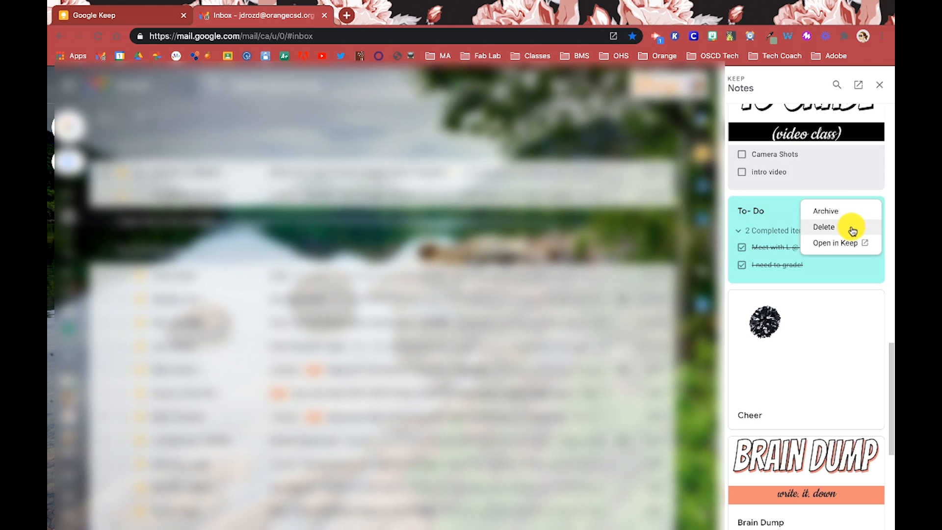
left_click(859, 227)
- Collapse the completed items in the pinned TO DO note with the "I'm right on top of that, Rose." header
scroll(836, 210, "up", 15)
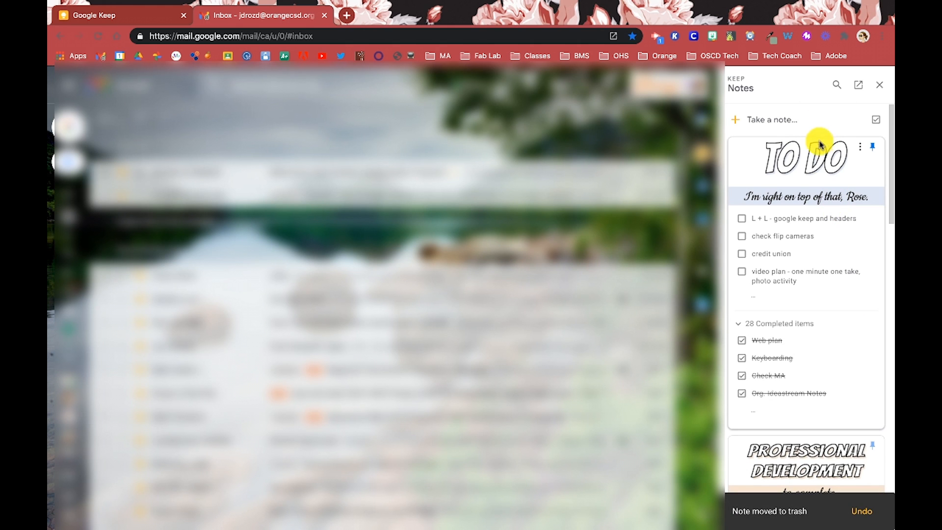
left_click(738, 324)
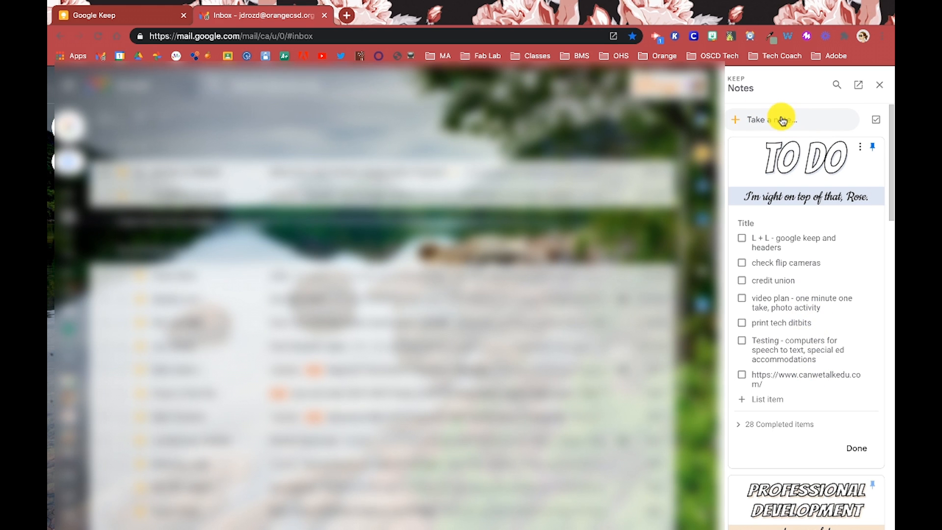
- Collapse the completed items in the Fab Lab note and finish editing it
scroll(799, 339, "down", 1)
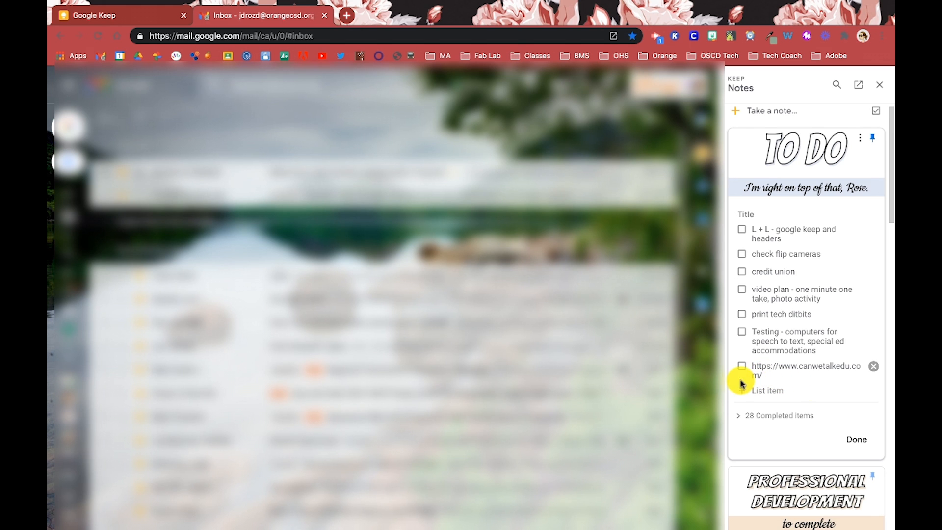
scroll(752, 421, "down", 3)
scroll(752, 422, "down", 3)
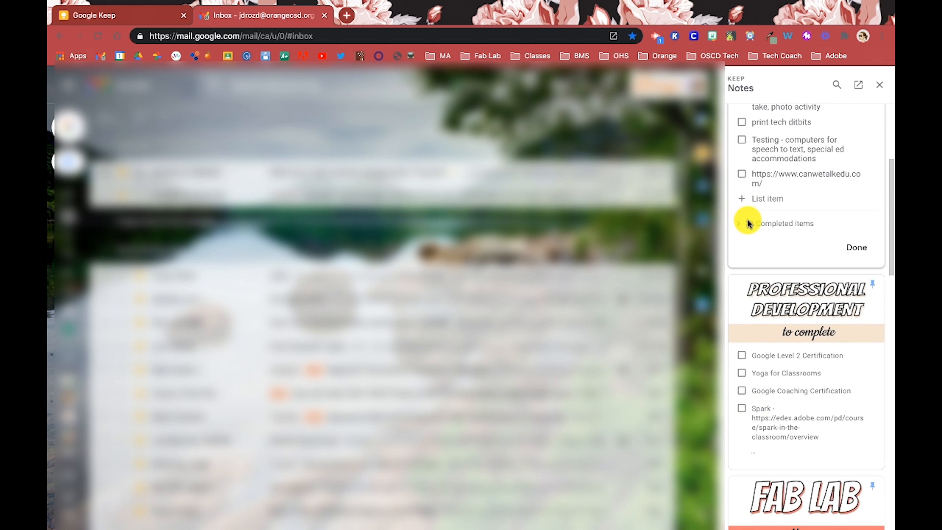
left_click(755, 442)
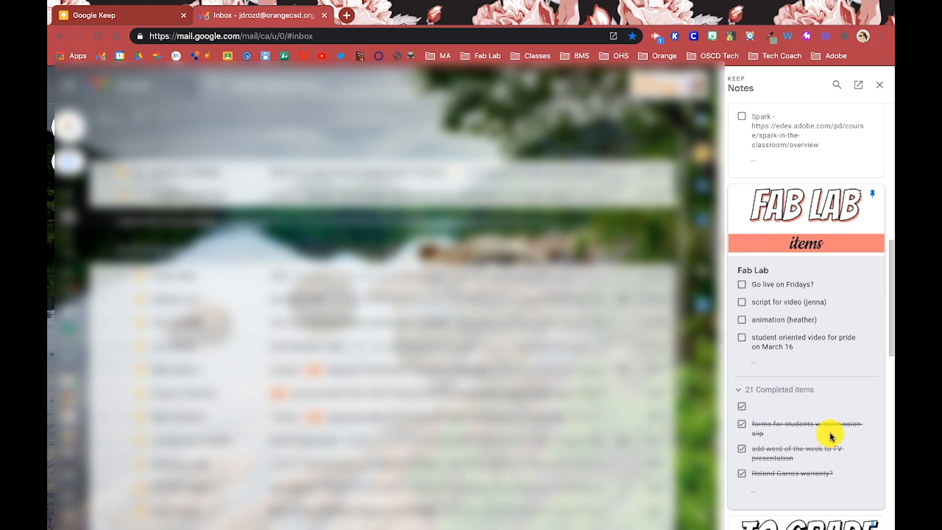
left_click(737, 397)
key("Escape")
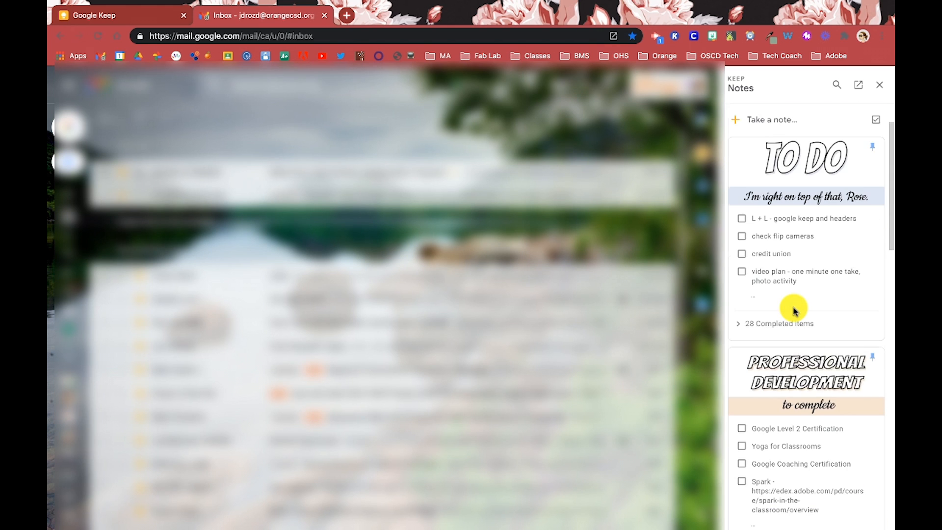